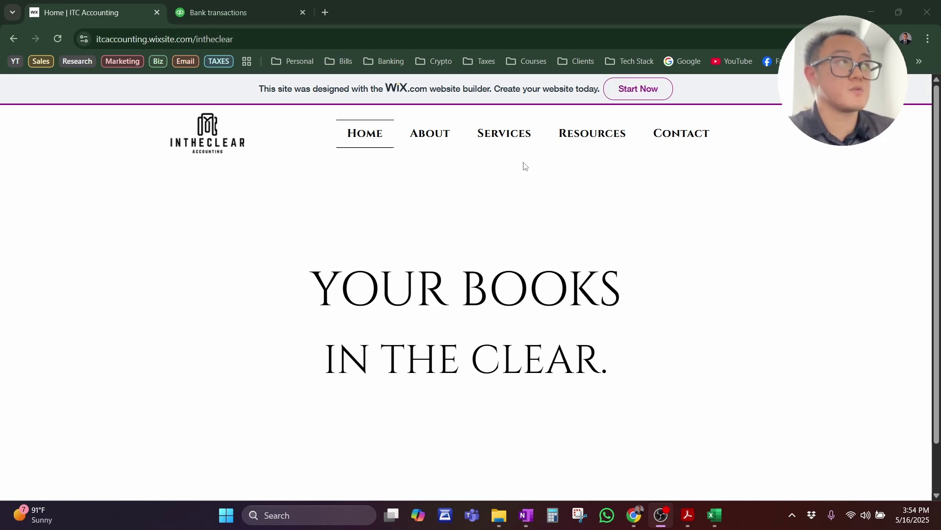
Step: Get the free QBO manual upload template from the accounting website's Resources page
{"action": "left_click", "coordinate": [587, 135]}
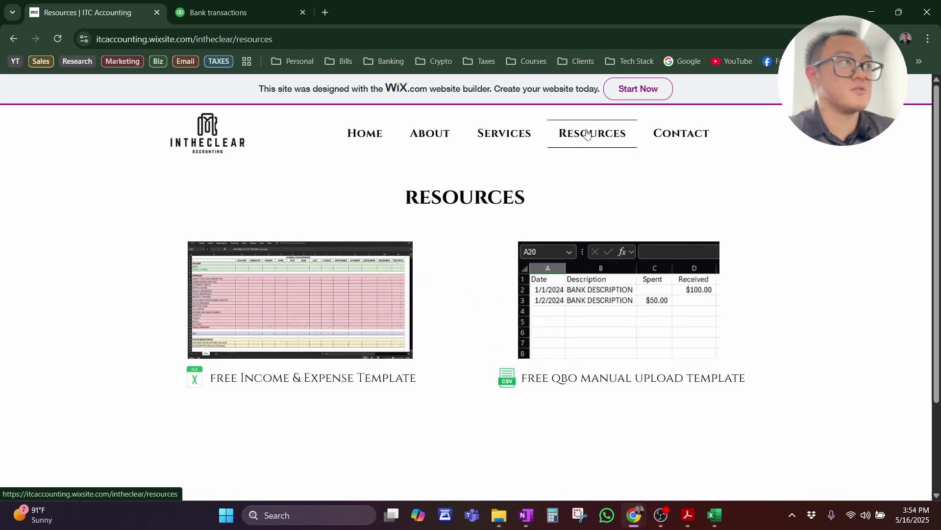
{"action": "left_click", "coordinate": [595, 371]}
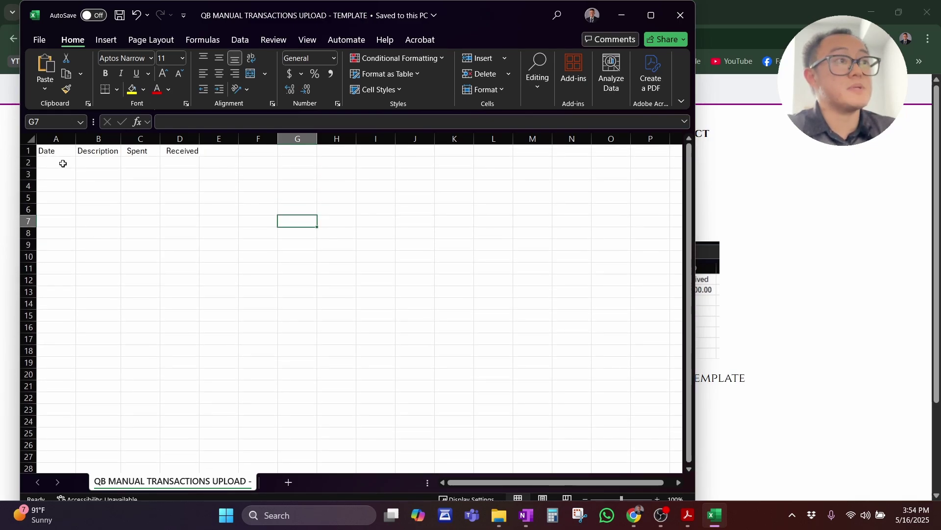
Step: Look up the first transaction in the Wells Fargo statement and enter its date, 4/2/2025, in cell A2 of the Excel template
{"action": "left_click", "coordinate": [688, 515]}
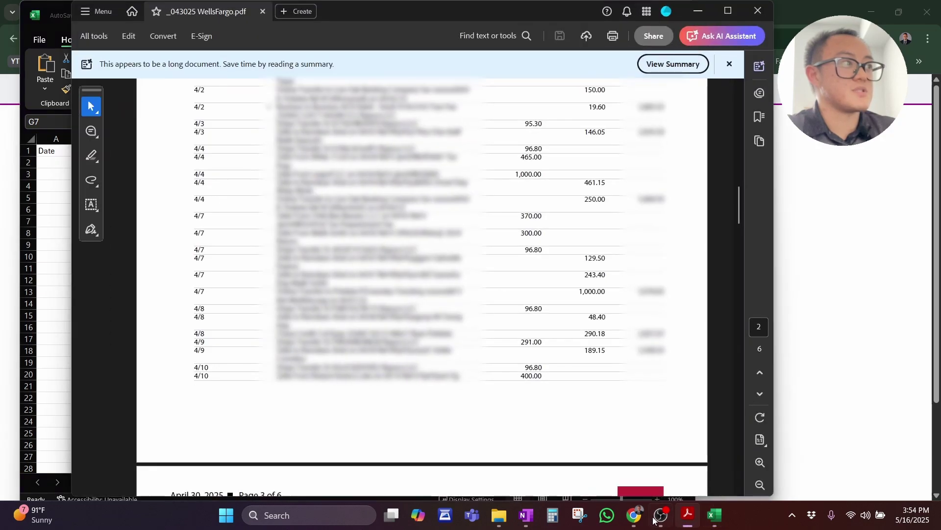
{"action": "scroll", "coordinate": [323, 387], "scroll_direction": "up", "scroll_amount": 2}
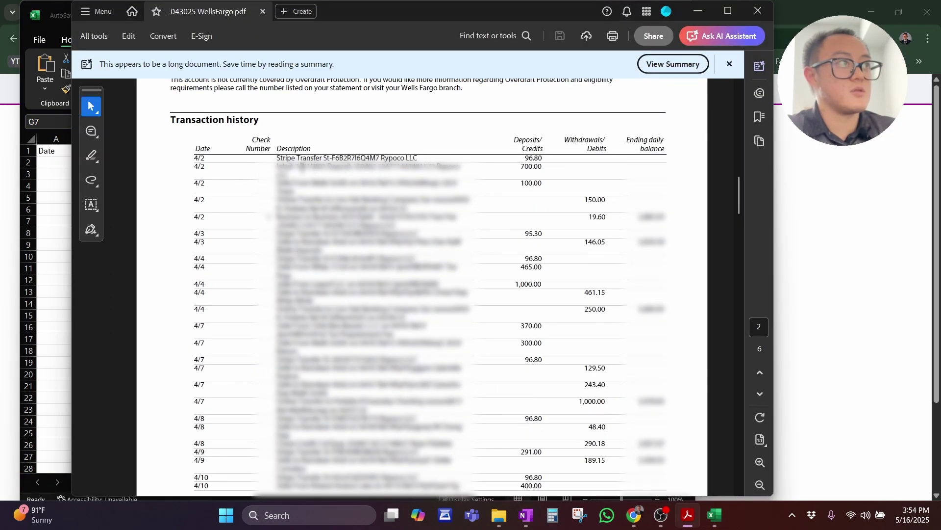
{"action": "left_click_drag", "start_coordinate": [197, 158], "coordinate": [331, 161]}
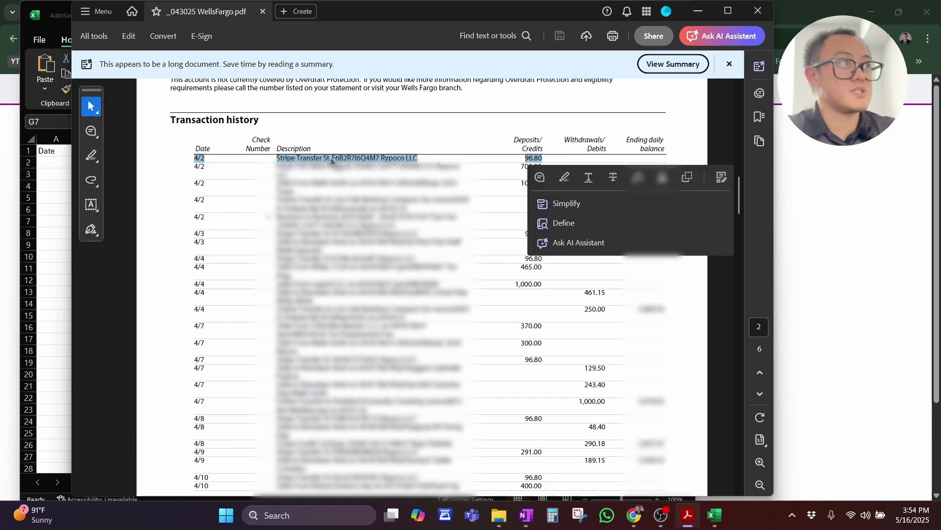
{"action": "left_click", "coordinate": [59, 245]}
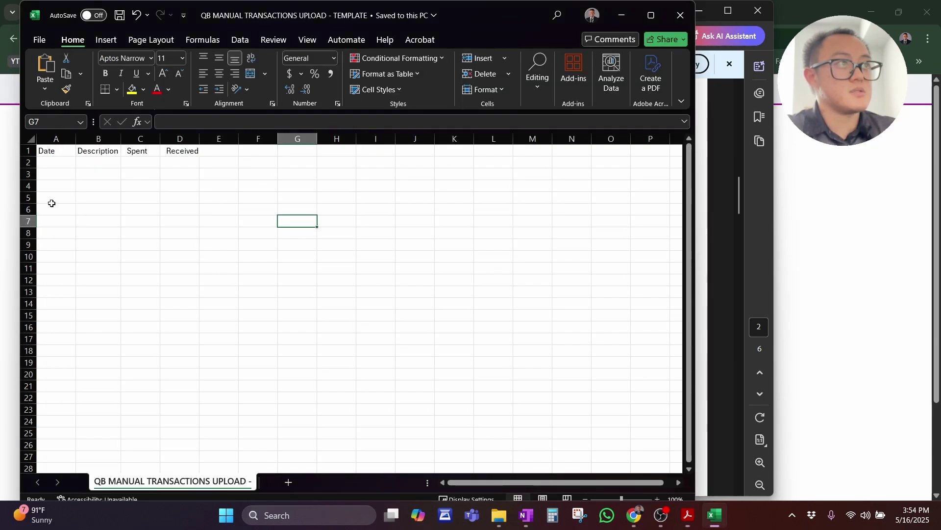
{"action": "left_click", "coordinate": [53, 164]}
{"action": "type", "text": "4/"}
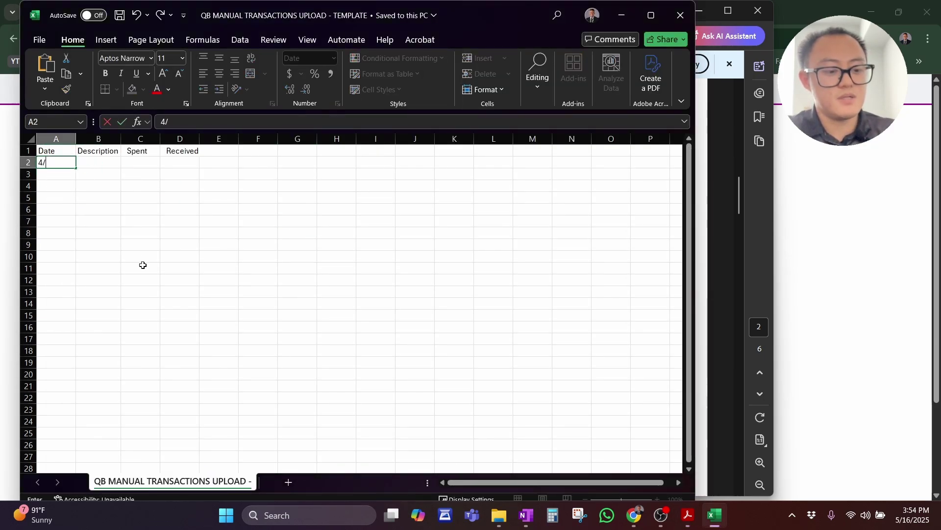
{"action": "type", "text": "2/2025"}
{"action": "key", "text": "Return"}
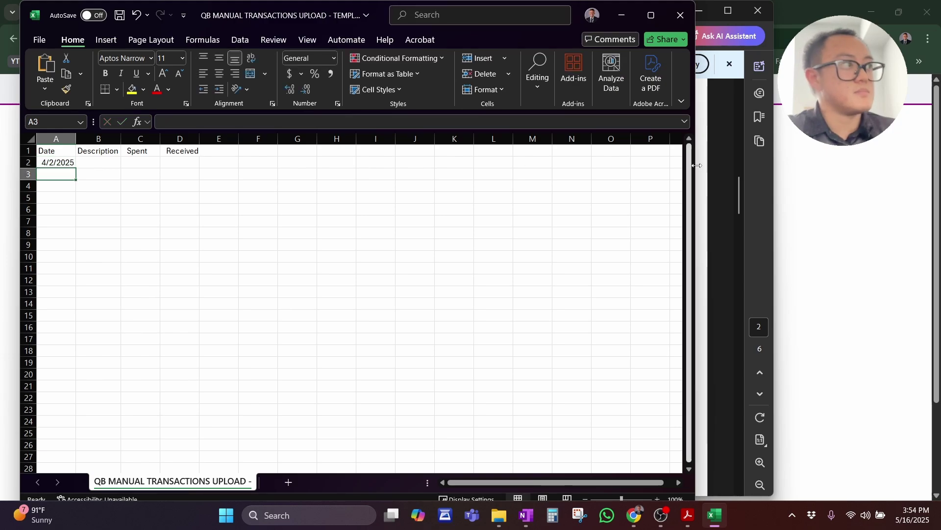
Step: Copy the first transaction's Stripe Transfer description from the statement into cell B2 and autofit the Description column
{"action": "left_click", "coordinate": [712, 221]}
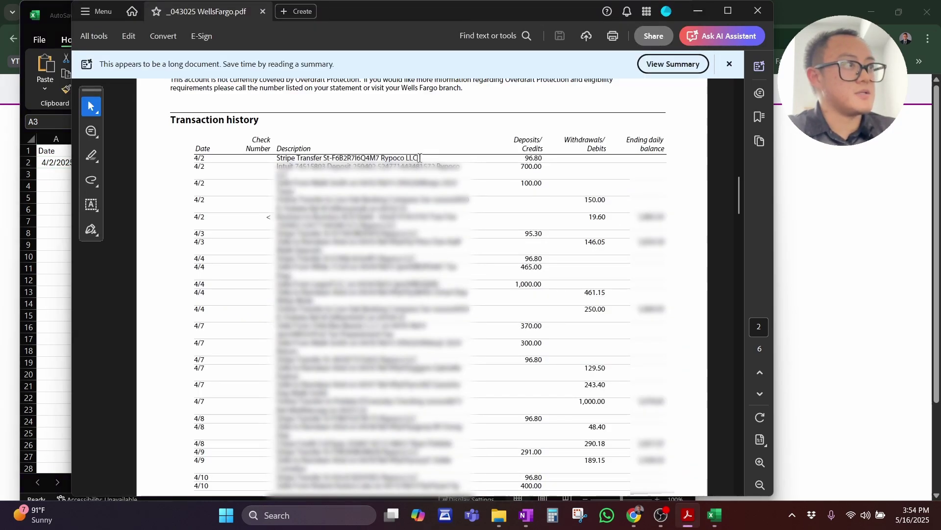
{"action": "left_click_drag", "start_coordinate": [418, 158], "coordinate": [276, 157]}
{"action": "key", "text": "ctrl+c"}
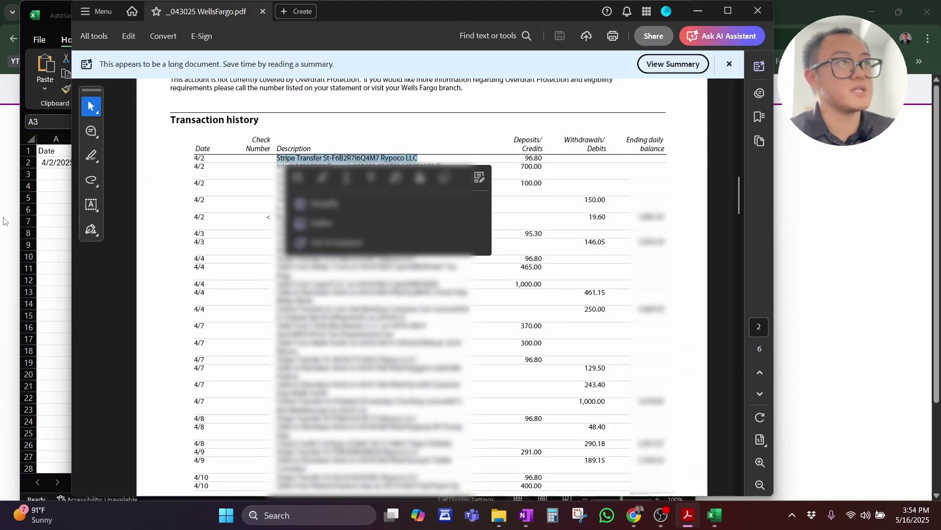
{"action": "left_click", "coordinate": [30, 234]}
{"action": "left_click", "coordinate": [105, 162]}
{"action": "key", "text": "ctrl+v"}
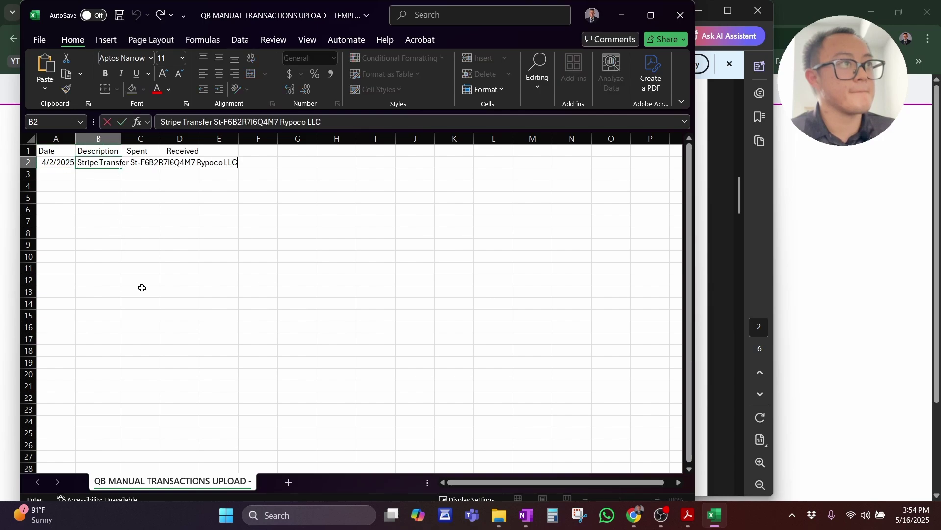
{"action": "left_click", "coordinate": [141, 291]}
{"action": "double_click", "coordinate": [120, 138]}
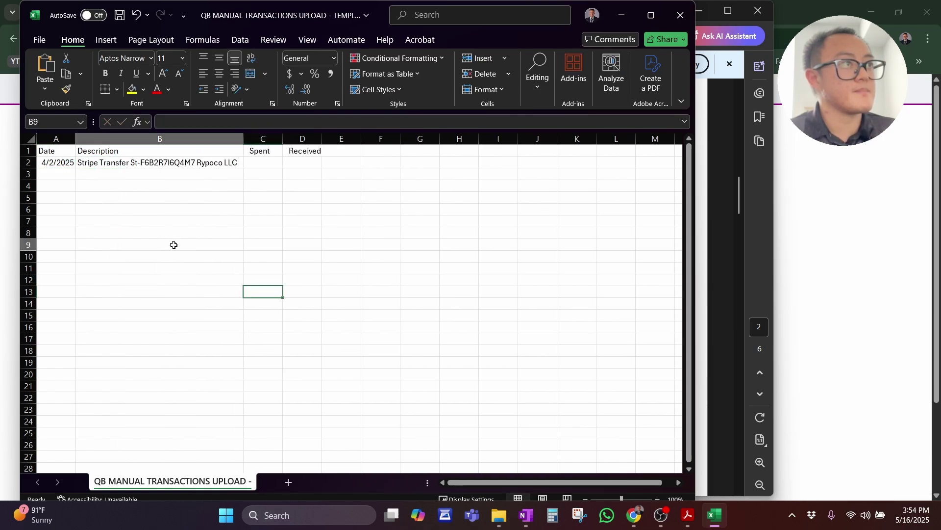
{"action": "left_click", "coordinate": [172, 244]}
Step: Enter the first transaction's deposit of 96.8 in the Received cell D2 and save the template
{"action": "left_click", "coordinate": [300, 165]}
{"action": "left_click", "coordinate": [756, 277]}
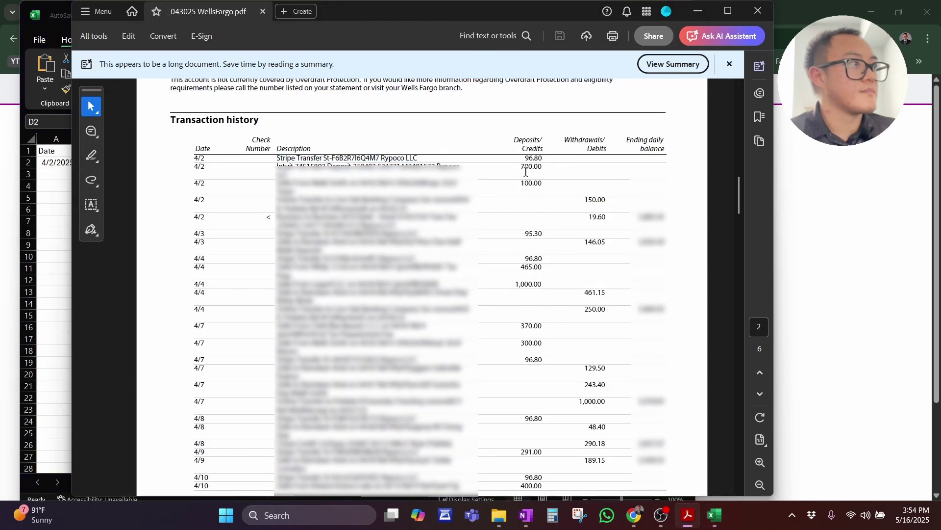
{"action": "key", "text": "alt+Tab"}
{"action": "type", "text": "96.8"}
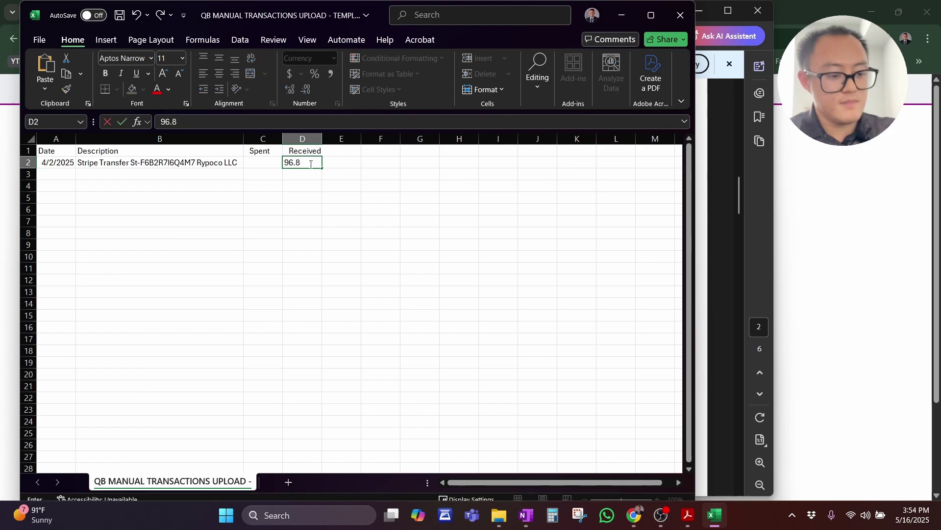
{"action": "key", "text": "Return"}
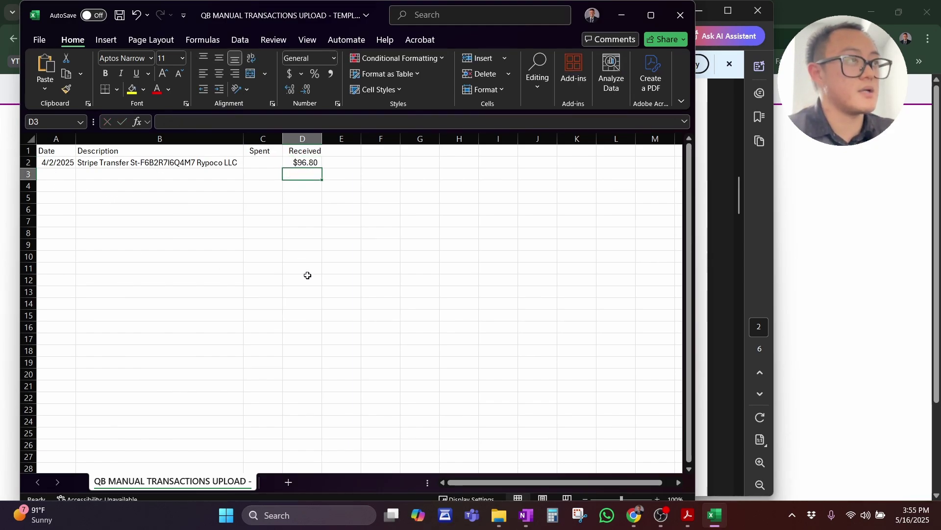
{"action": "left_click", "coordinate": [349, 268]}
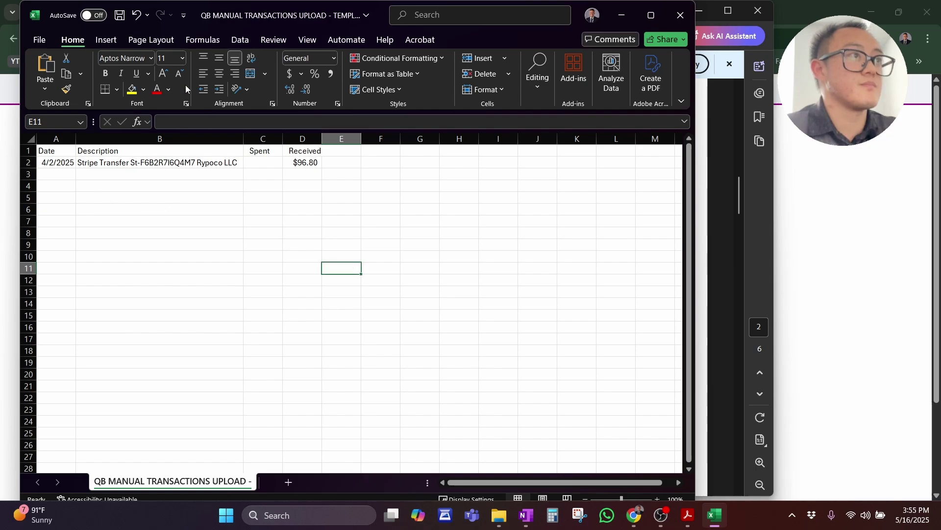
{"action": "left_click", "coordinate": [119, 15]}
{"action": "left_click", "coordinate": [235, 244]}
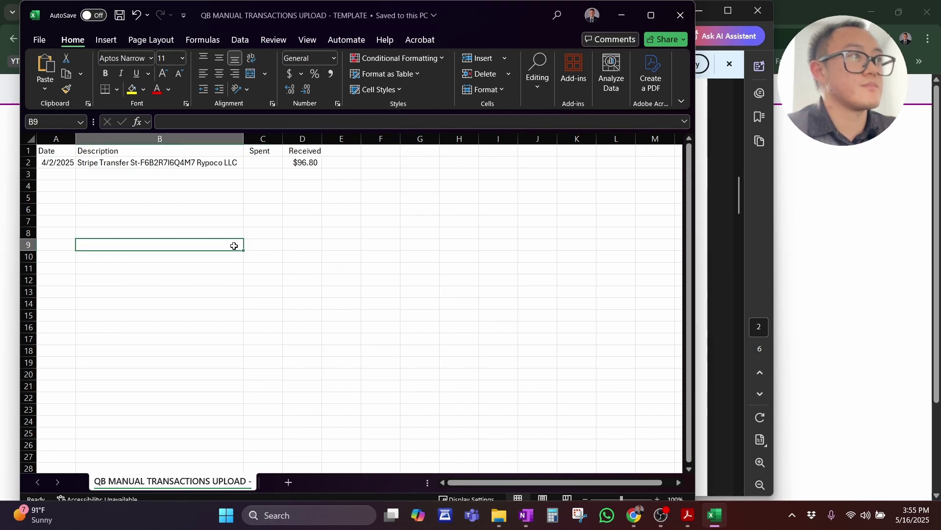
Step: Switch to QuickBooks Online in the browser and start uploading bank transactions from a file
{"action": "left_click", "coordinate": [718, 240]}
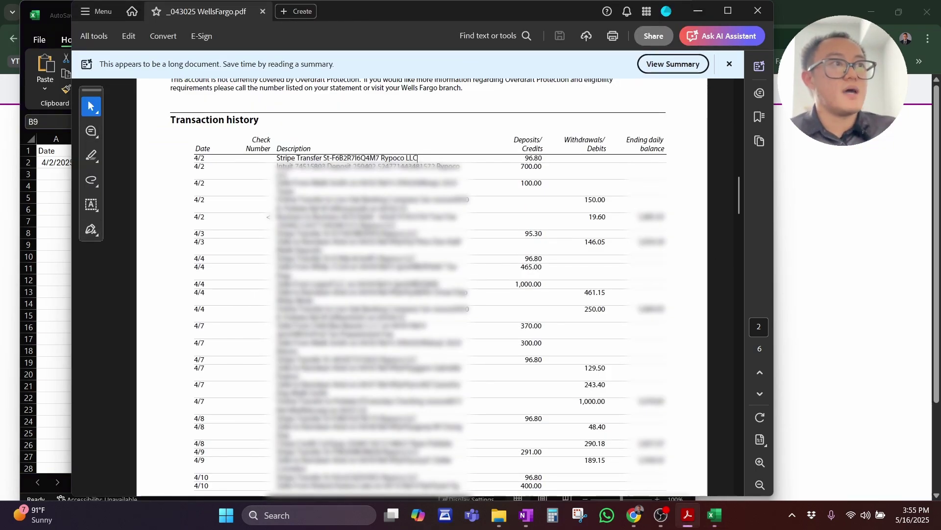
{"action": "left_click", "coordinate": [633, 515]}
{"action": "left_click", "coordinate": [218, 12]}
{"action": "mouse_move", "coordinate": [104, 363]}
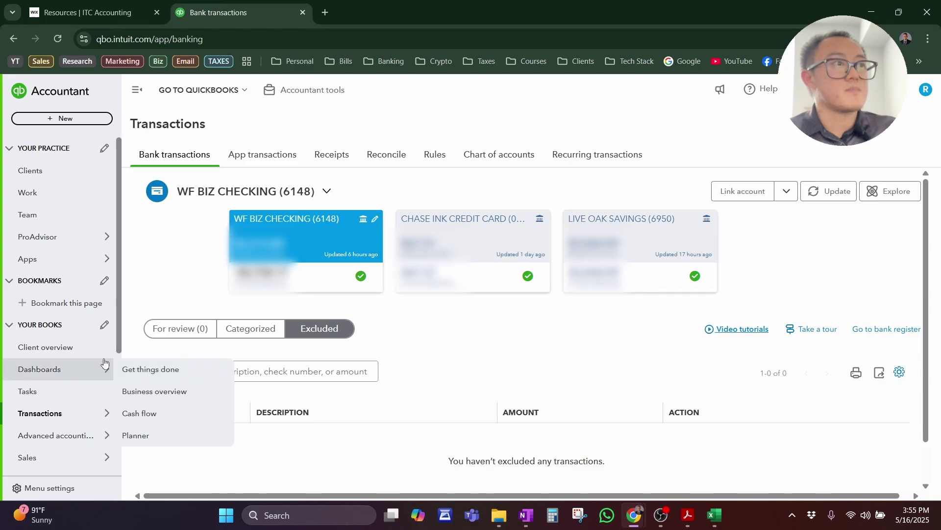
{"action": "mouse_move", "coordinate": [43, 415]}
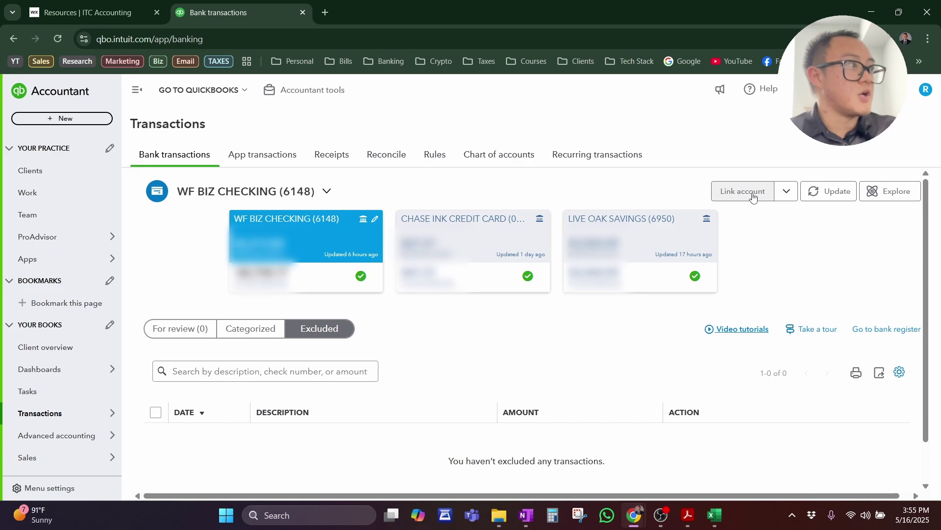
{"action": "left_click", "coordinate": [787, 192]}
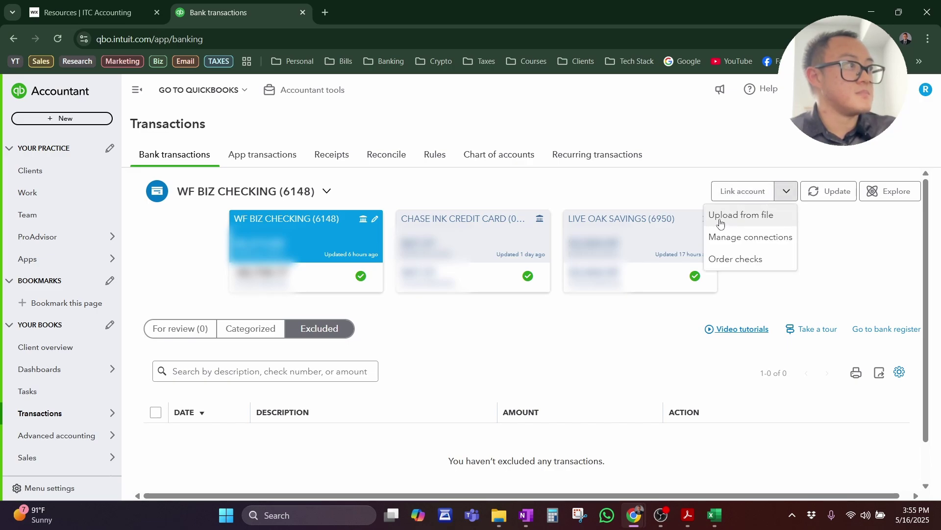
{"action": "left_click", "coordinate": [737, 215]}
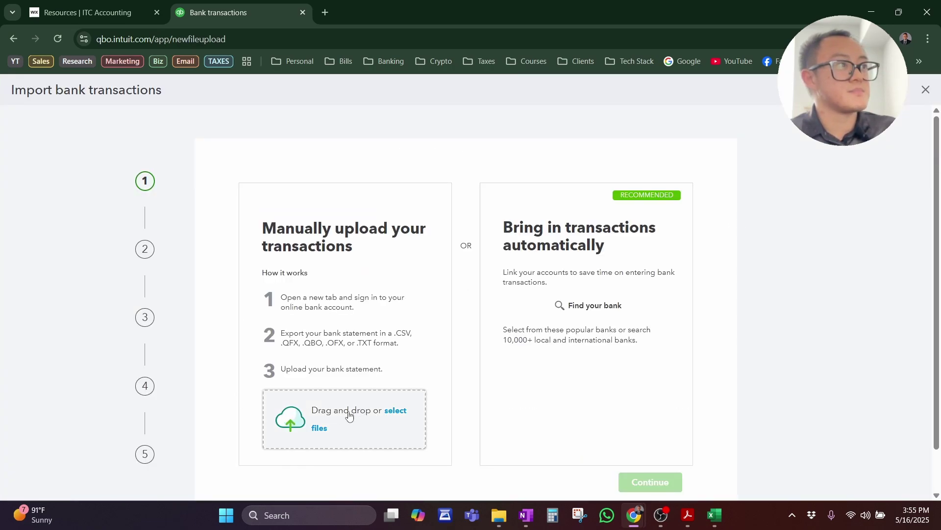
Step: Upload QB MANUAL TRANSACTIONS UPLOAD - TEMPLATE.csv from the Desktop and continue to account selection
{"action": "left_click", "coordinate": [337, 413]}
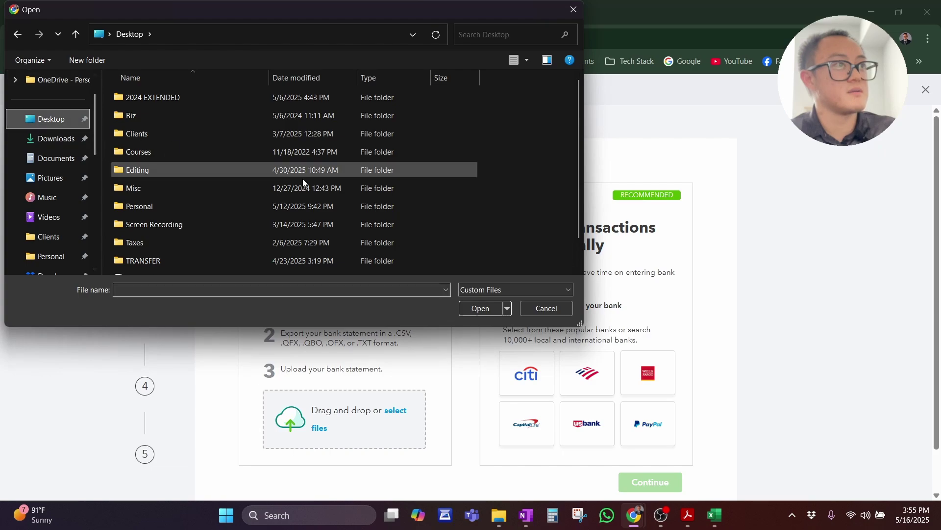
{"action": "scroll", "coordinate": [140, 250], "scroll_direction": "down", "scroll_amount": 1}
{"action": "left_click", "coordinate": [147, 267]}
{"action": "left_click", "coordinate": [480, 308]}
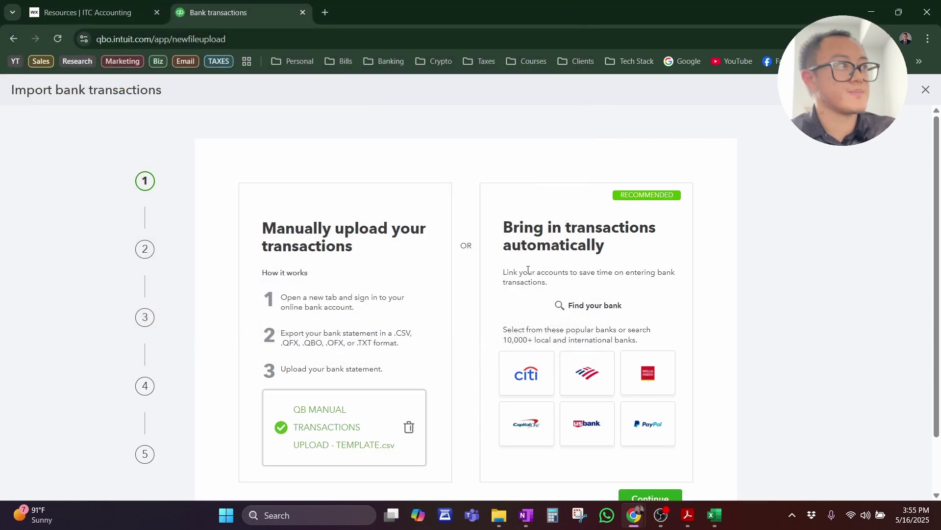
{"action": "left_click", "coordinate": [645, 434]}
Step: Choose the WF BIZ CHECKING account for the uploaded file and continue to the file setup
{"action": "left_click", "coordinate": [297, 293]}
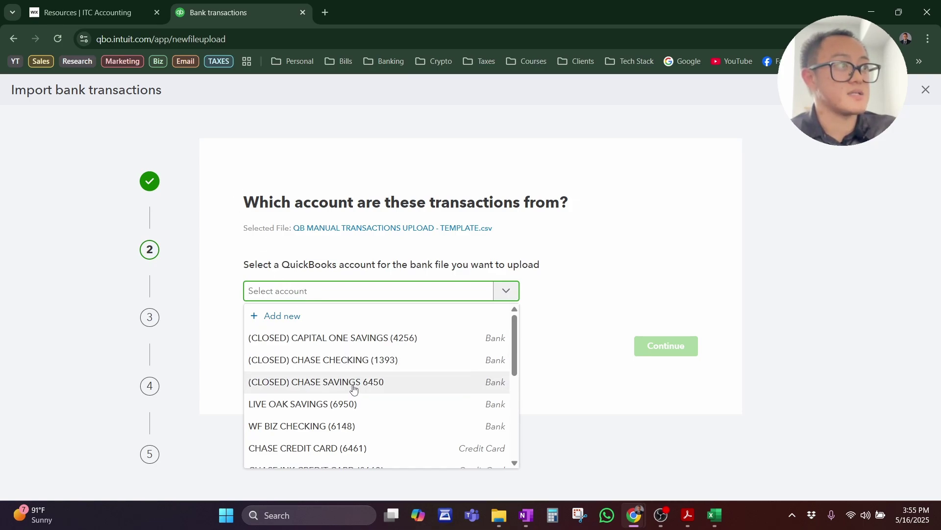
{"action": "left_click", "coordinate": [304, 428]}
{"action": "left_click", "coordinate": [674, 349]}
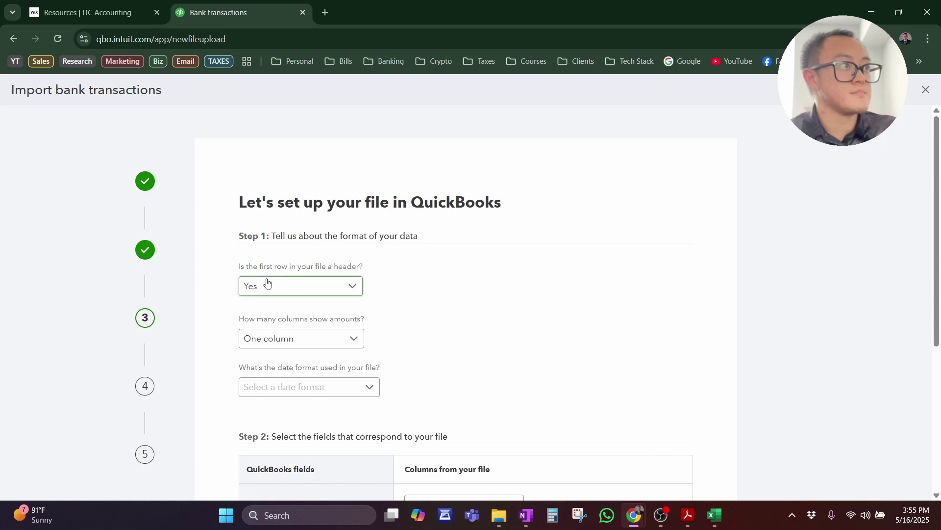
Step: Check the Excel template's header row and its Spent and Received amount columns against the import format questions
{"action": "left_click", "coordinate": [715, 515]}
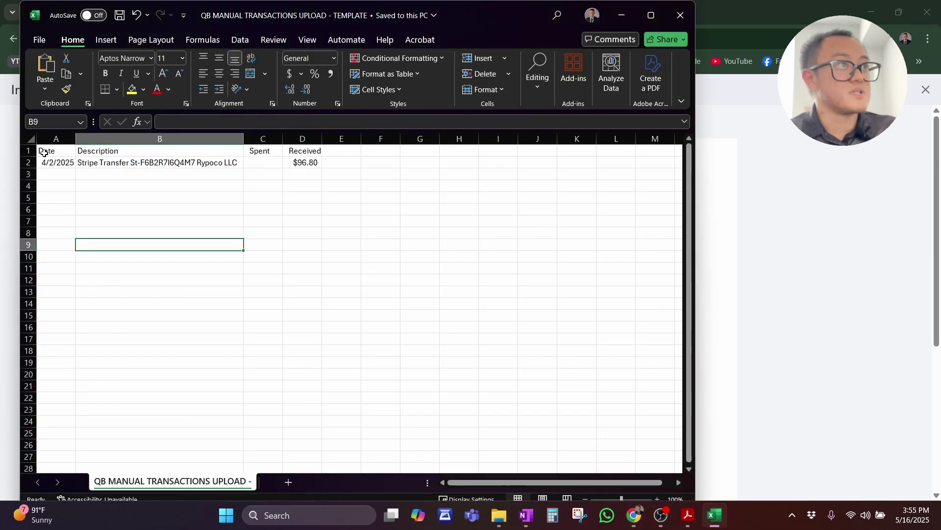
{"action": "left_click", "coordinate": [28, 151]}
{"action": "left_click", "coordinate": [832, 317]}
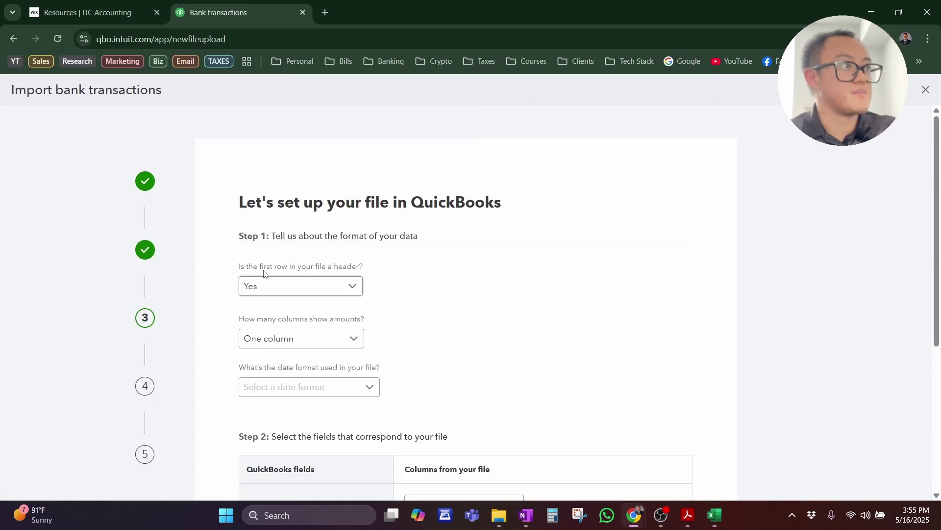
{"action": "left_click", "coordinate": [715, 515]}
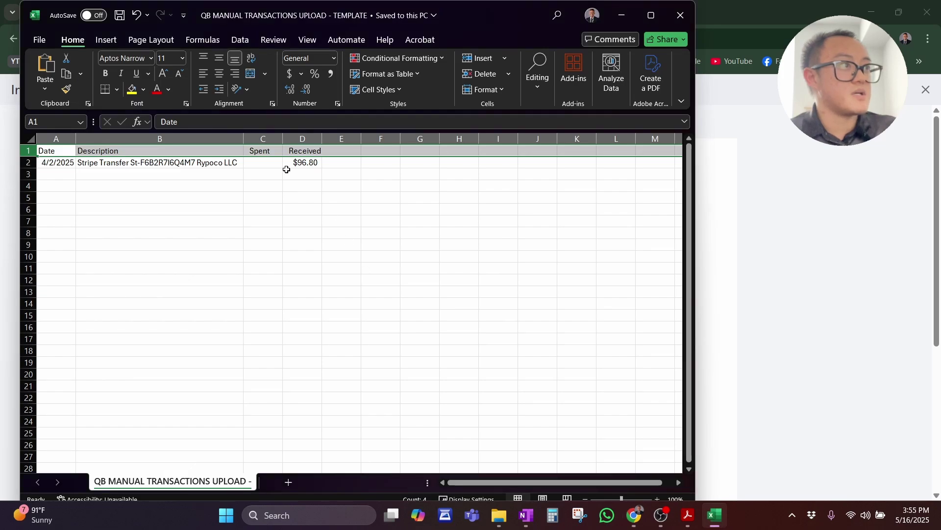
{"action": "left_click_drag", "start_coordinate": [260, 139], "coordinate": [296, 140]}
{"action": "left_click", "coordinate": [830, 336]}
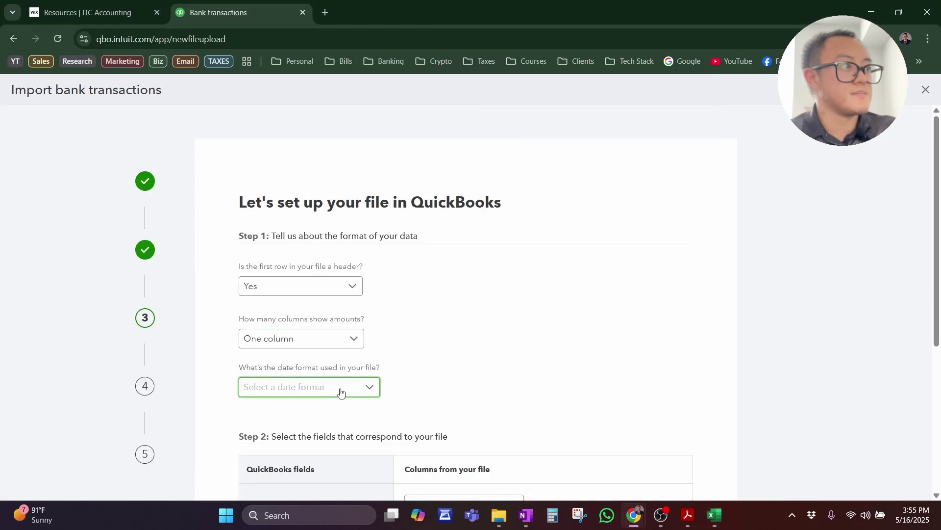
Step: Set the import format to two amount columns and the MM/dd/yyyy date format
{"action": "left_click", "coordinate": [289, 338]}
{"action": "left_click", "coordinate": [290, 383]}
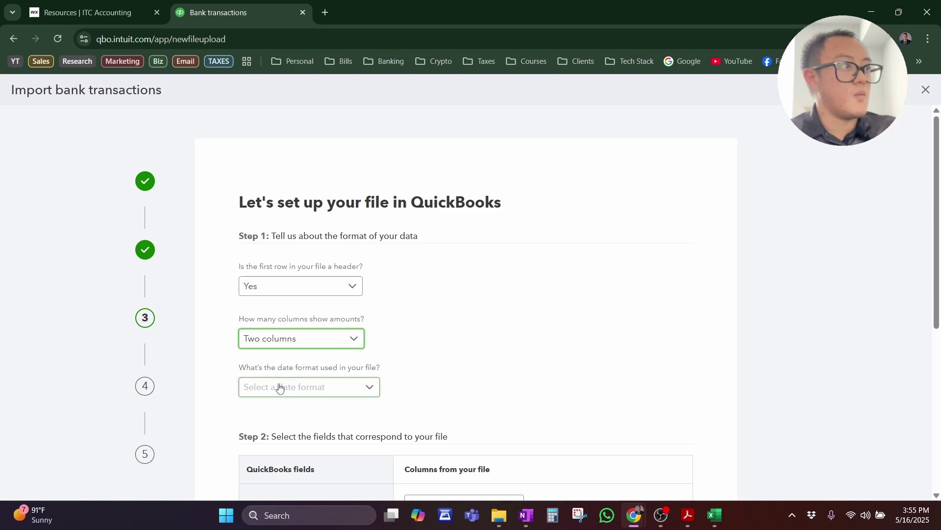
{"action": "left_click", "coordinate": [302, 391]}
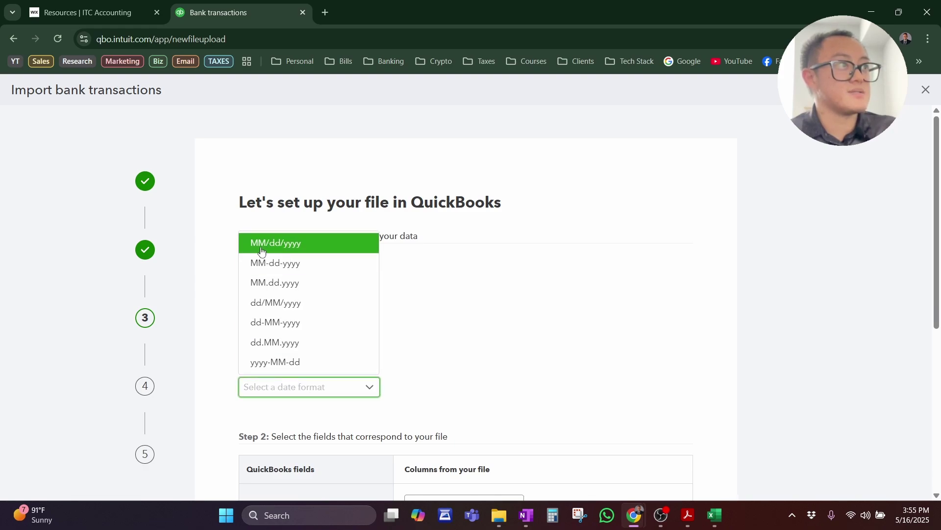
{"action": "left_click", "coordinate": [258, 248]}
Step: Map Money Received to Column 4: Received and Money Spent to Column 3: Spent, and continue to the verification page
{"action": "scroll", "coordinate": [455, 365], "scroll_direction": "down", "scroll_amount": 6}
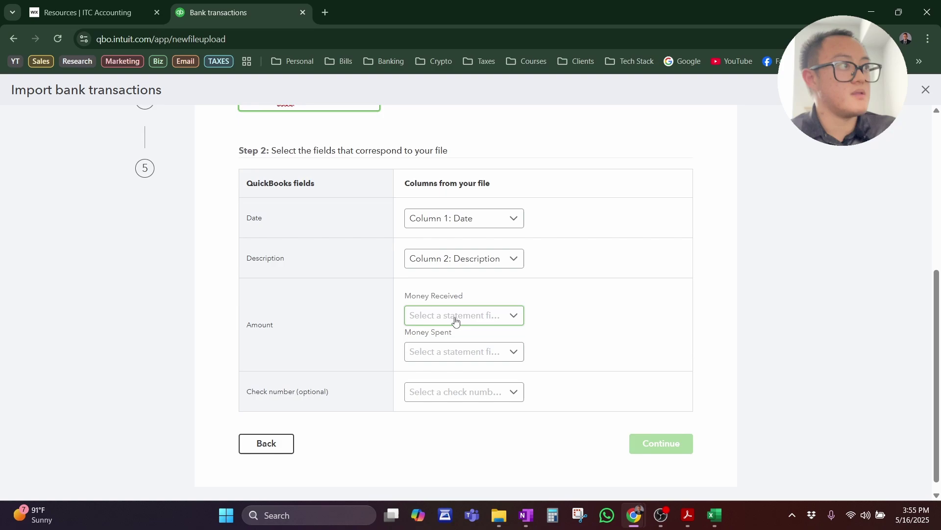
{"action": "left_click", "coordinate": [494, 321]}
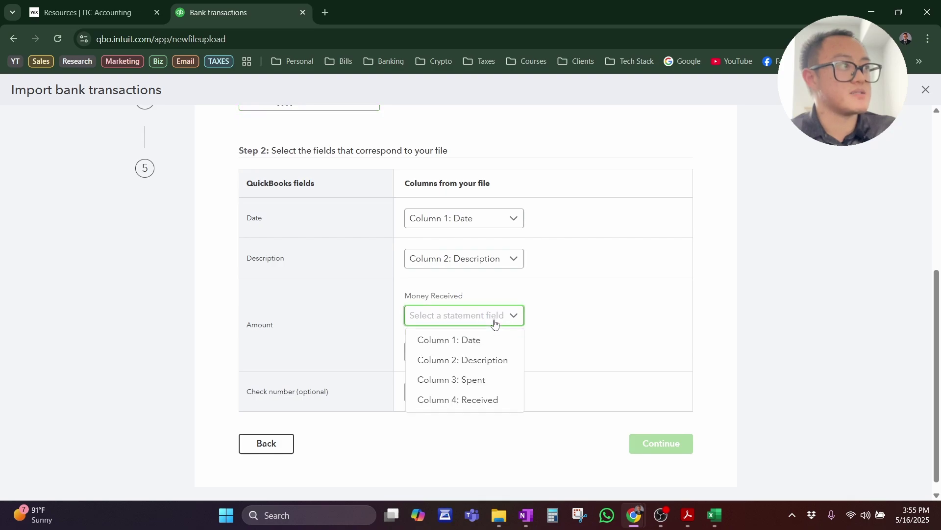
{"action": "left_click", "coordinate": [470, 404]}
{"action": "left_click", "coordinate": [474, 352]}
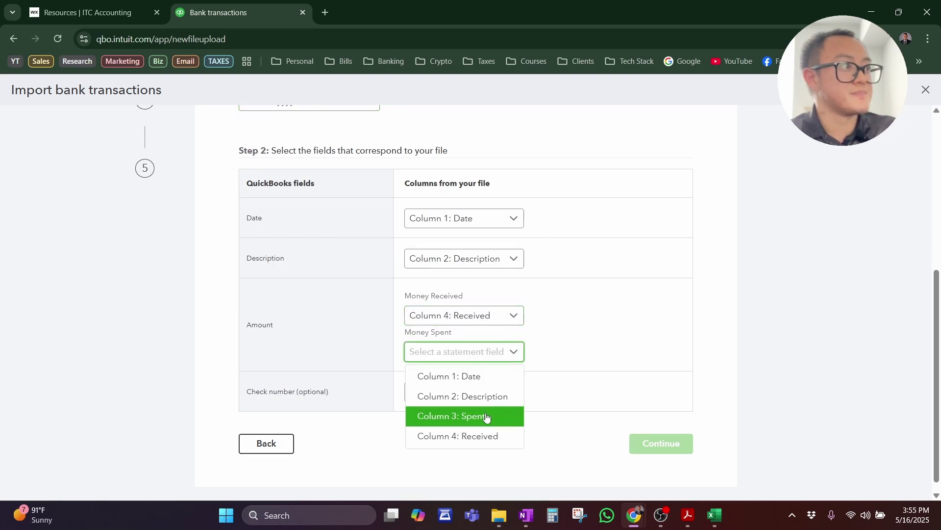
{"action": "left_click", "coordinate": [486, 418]}
{"action": "left_click", "coordinate": [662, 448]}
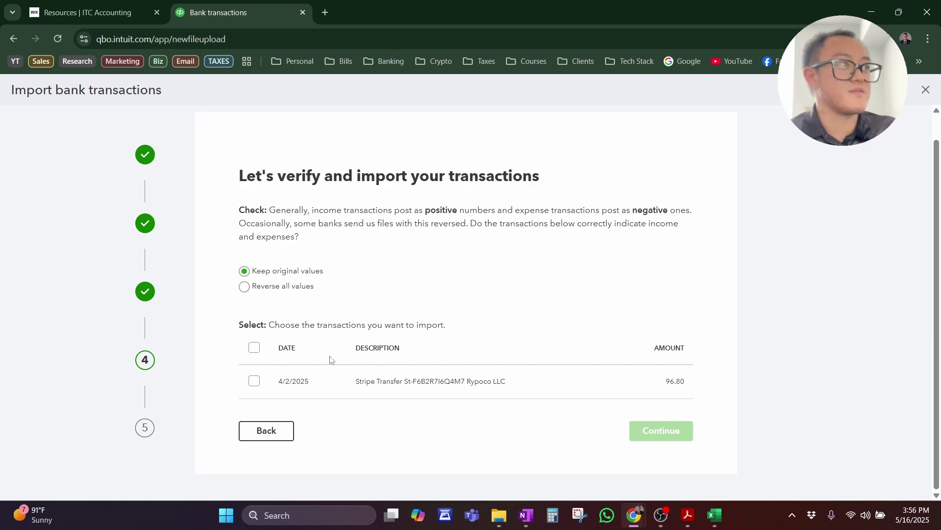
Step: Select the 4/2/2025 Stripe transfer, import it with original values kept, and finish the import
{"action": "left_click", "coordinate": [253, 381]}
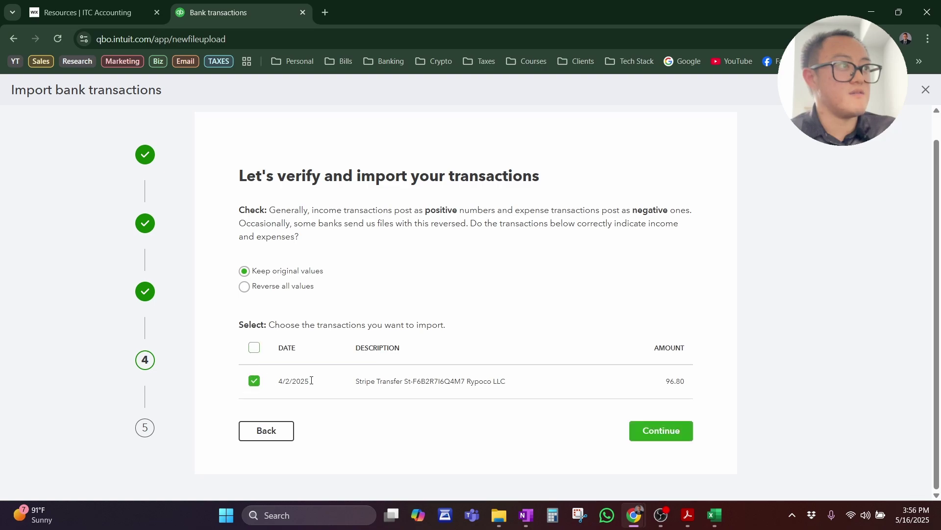
{"action": "left_click", "coordinate": [662, 432]}
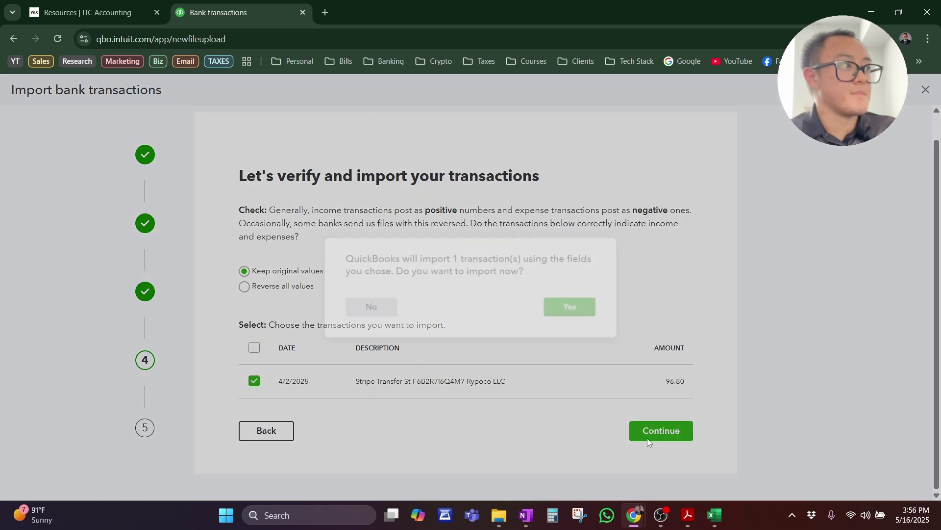
{"action": "left_click", "coordinate": [586, 319]}
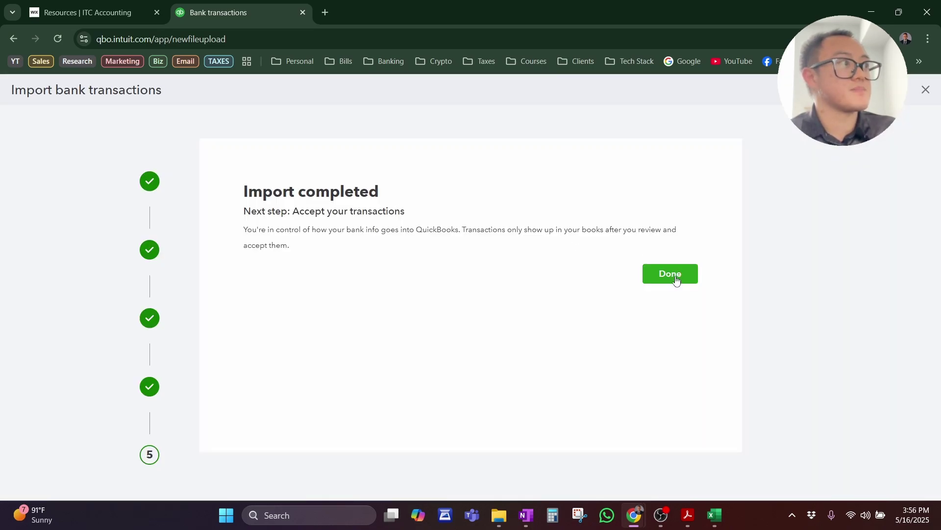
{"action": "left_click", "coordinate": [675, 276]}
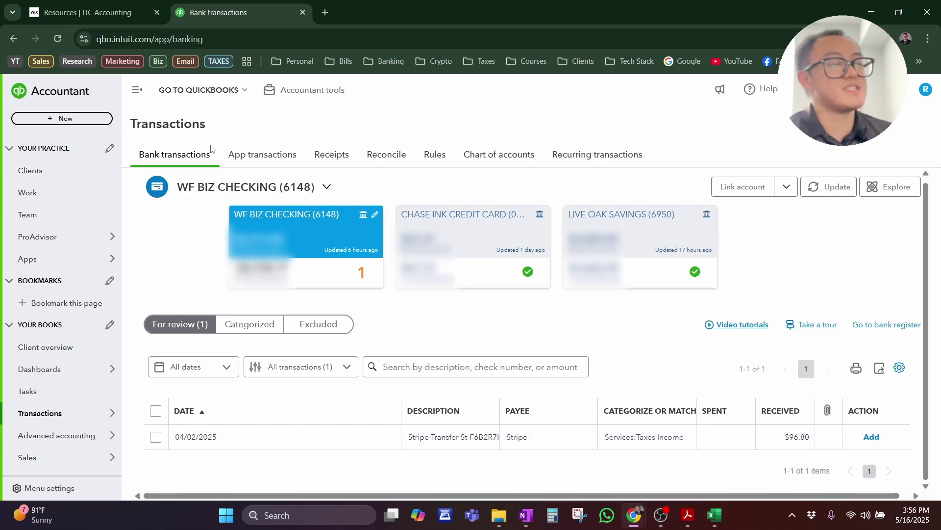
Step: Open ChatGPT in a new browser tab and check the transaction history in the Wells Fargo statement PDF
{"action": "left_click", "coordinate": [330, 13]}
{"action": "left_click", "coordinate": [629, 62]}
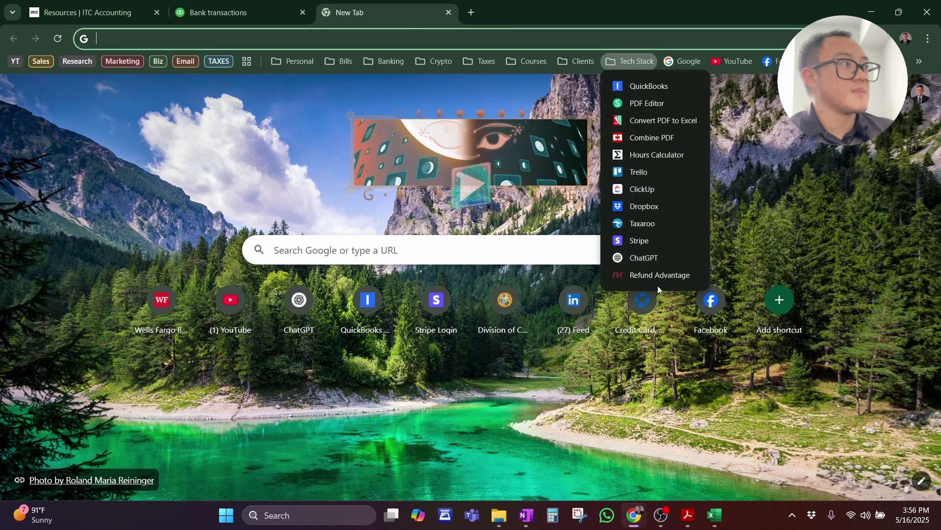
{"action": "left_click", "coordinate": [637, 254]}
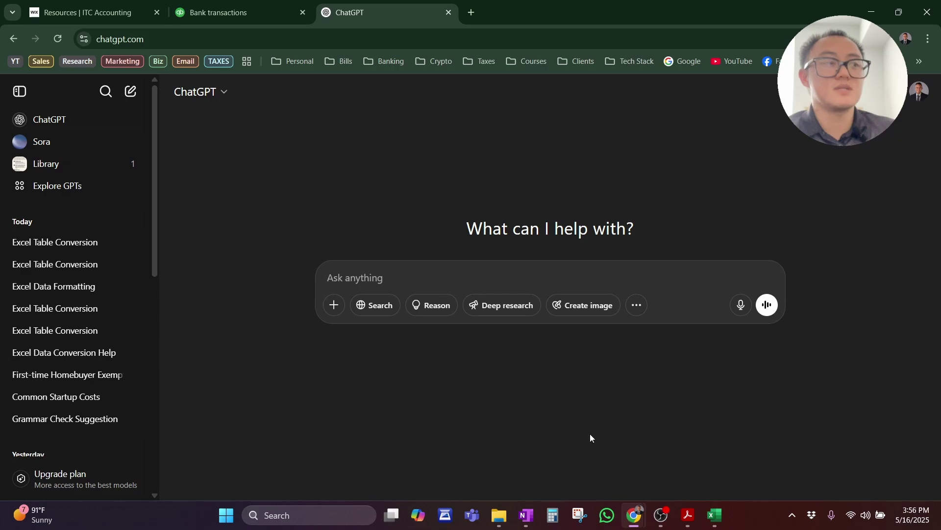
{"action": "left_click", "coordinate": [688, 515]}
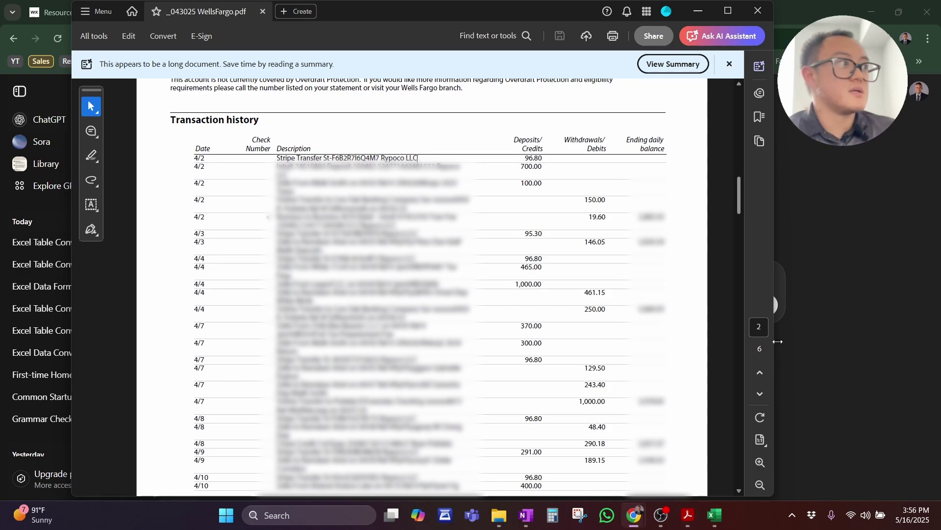
{"action": "left_click", "coordinate": [889, 275]}
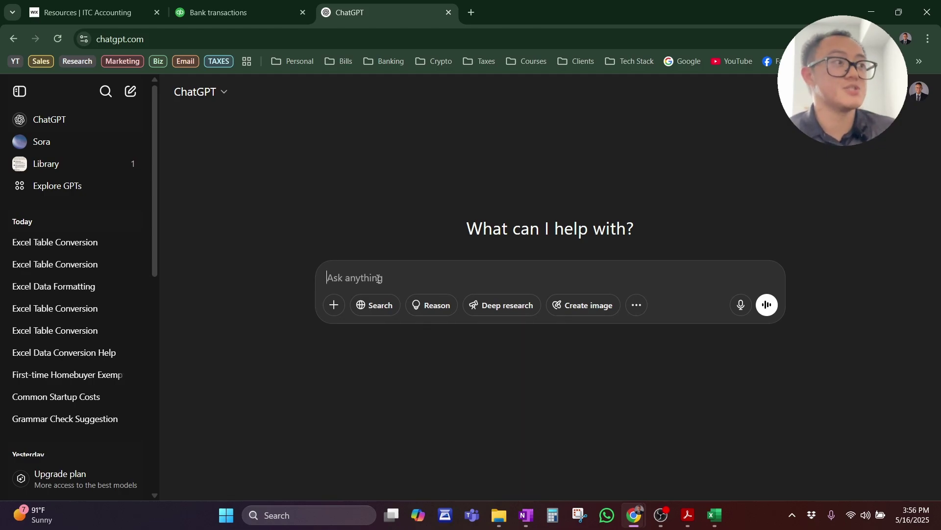
Step: Write the prompt "convert this to a table so I can paste it to excel file, remove the check number and daily ending balance columns:"
{"action": "type", "text": "convert this to a table so I can paste it to excel file, remove the check number and daily ending balance columns"}
{"action": "left_click", "coordinate": [688, 514]}
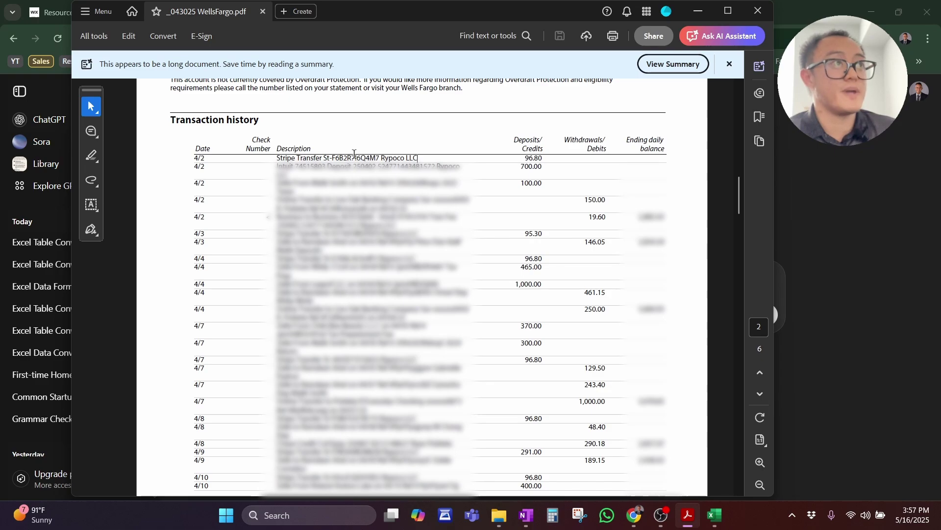
{"action": "left_click", "coordinate": [698, 11]}
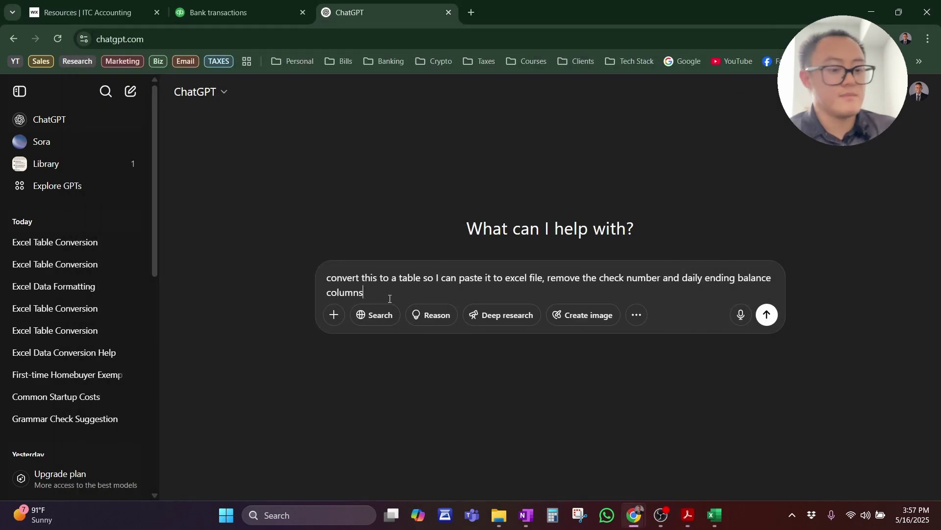
{"action": "key", "text": "shift+Return"}
{"action": "key", "text": "shift+Return"}
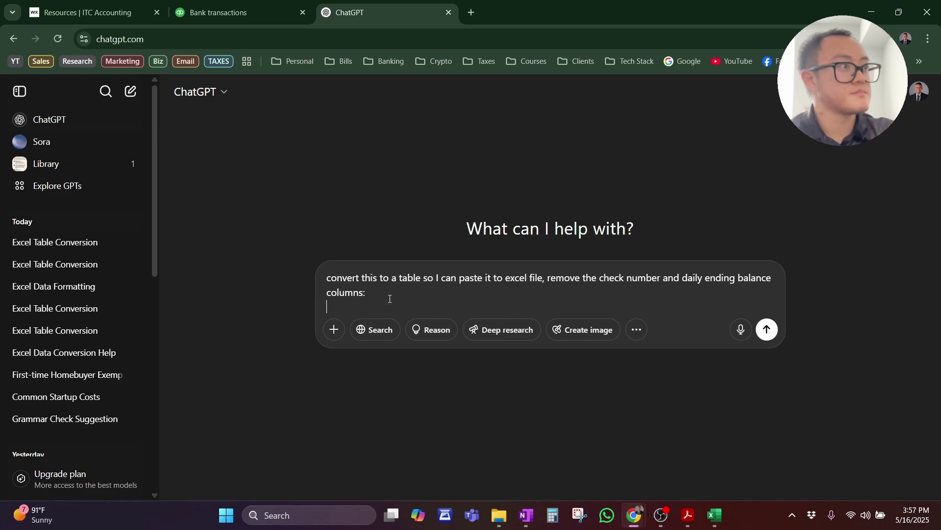
Step: Copy the page 2 transaction history from the Wells Fargo statement PDF into the ChatGPT prompt and send it
{"action": "left_click", "coordinate": [689, 515]}
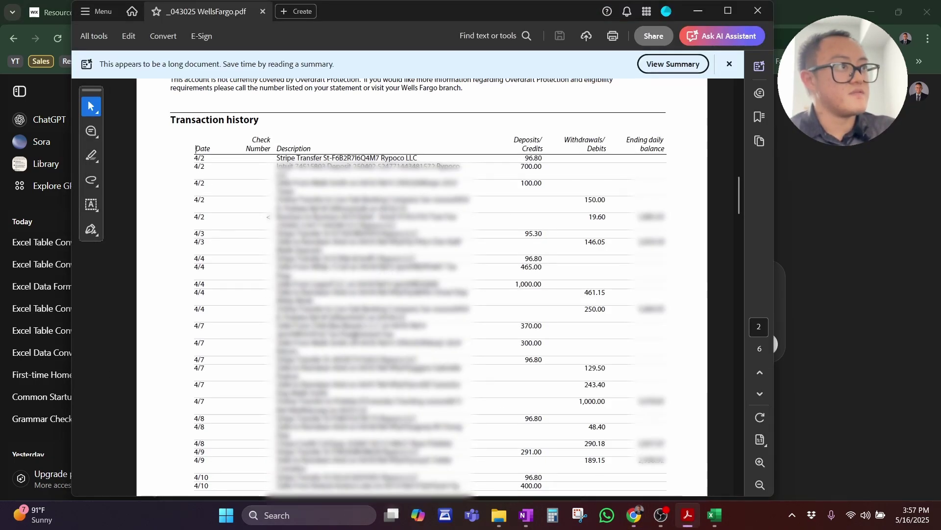
{"action": "scroll", "coordinate": [206, 185], "scroll_direction": "down", "scroll_amount": 3}
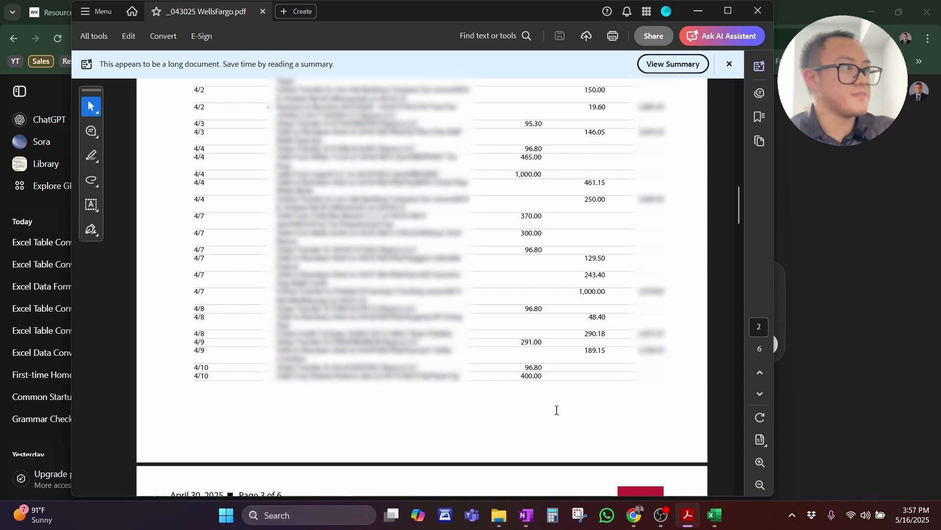
{"action": "key", "text": "ctrl+a"}
{"action": "right_click", "coordinate": [378, 237]}
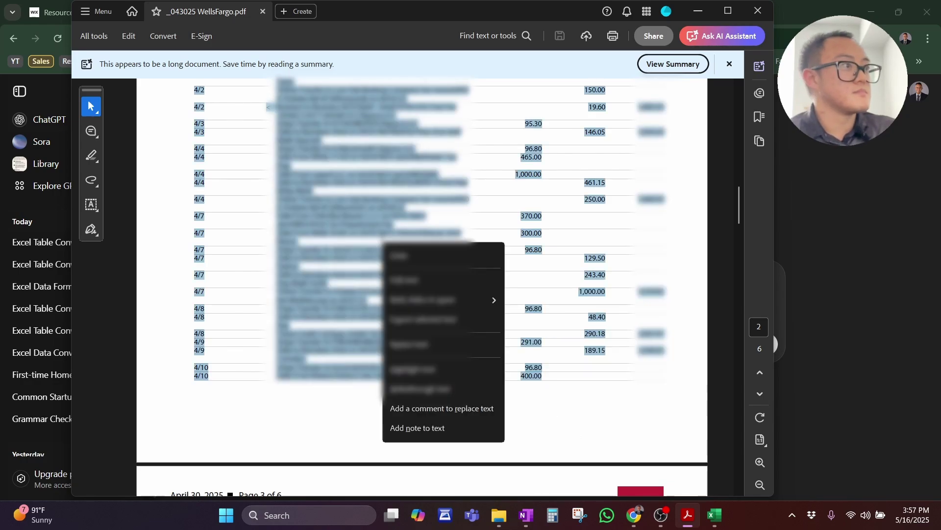
{"action": "left_click", "coordinate": [395, 259]}
{"action": "left_click", "coordinate": [836, 293]}
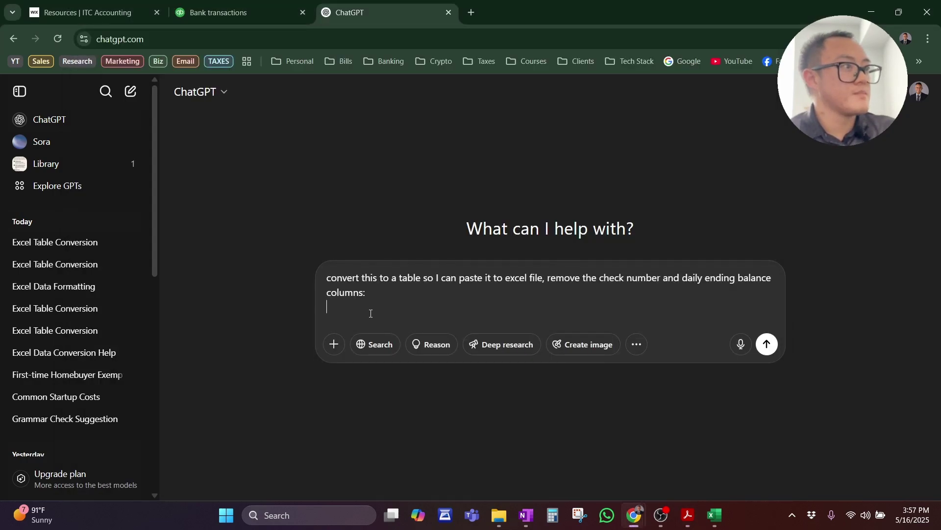
{"action": "key", "text": "ctrl+v"}
{"action": "key", "text": "Return"}
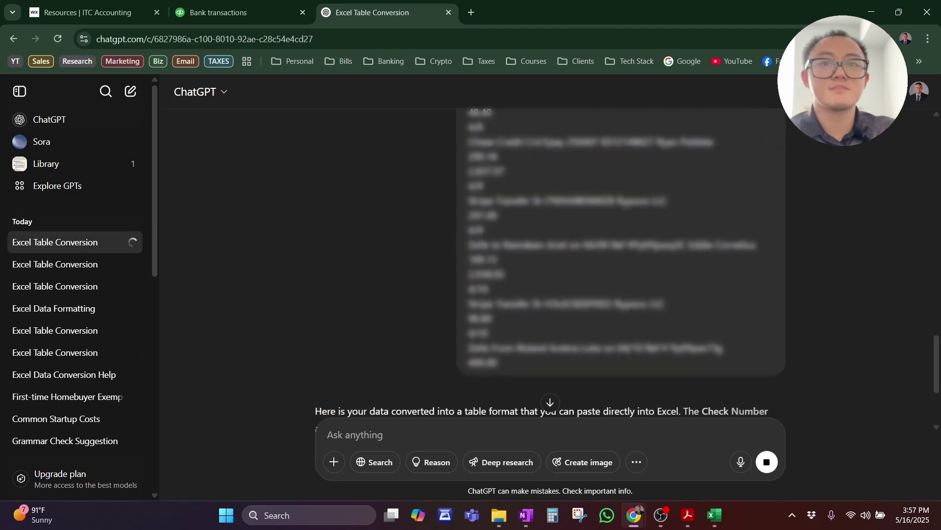
Step: Create a new blank Excel workbook and minimize the transactions upload template
{"action": "key", "text": "super"}
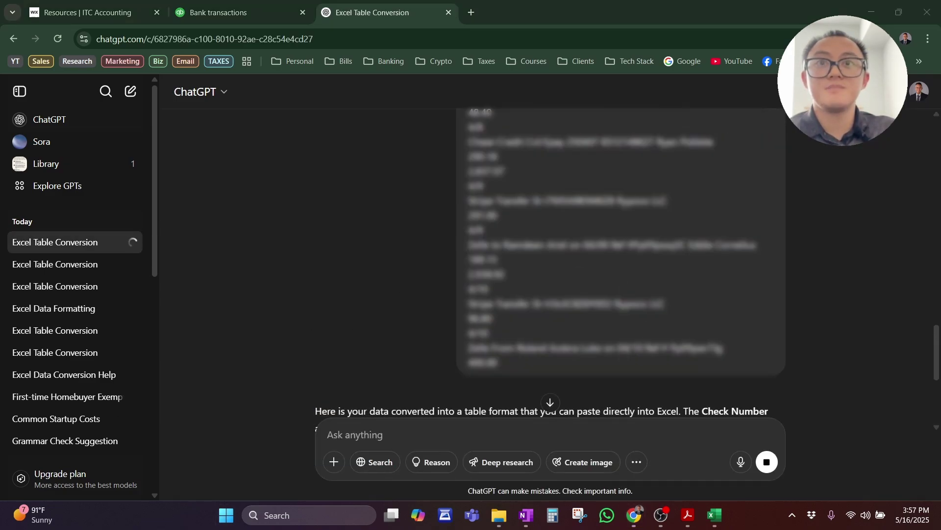
{"action": "key", "text": "alt+Tab"}
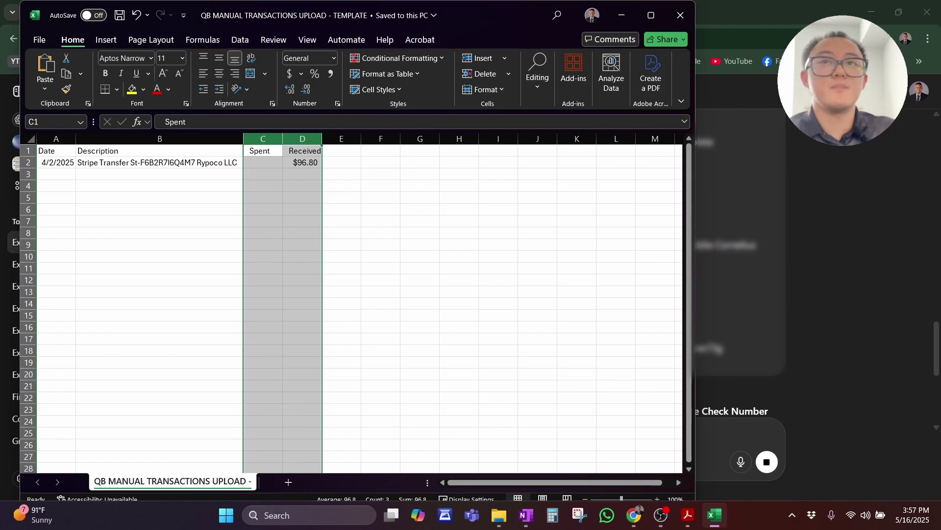
{"action": "key", "text": "ctrl+n"}
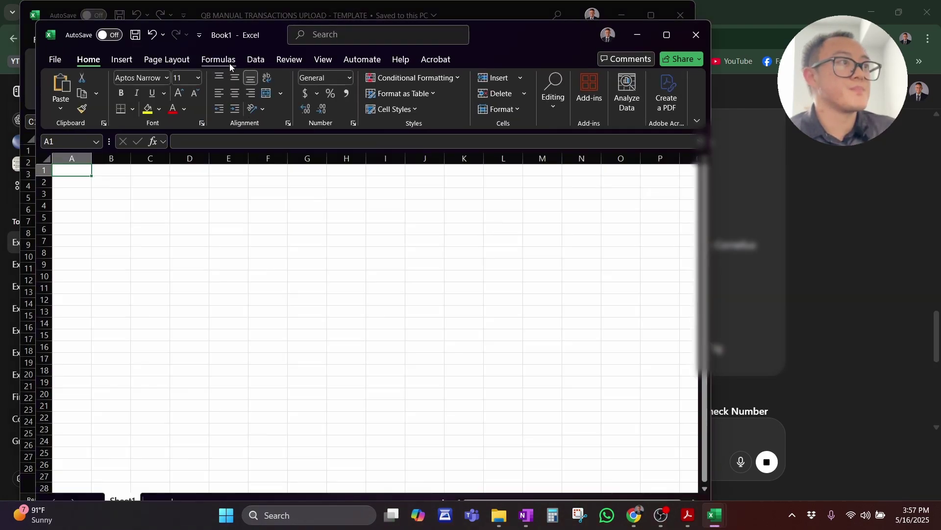
{"action": "left_click", "coordinate": [619, 16]}
{"action": "key", "text": "alt+Tab"}
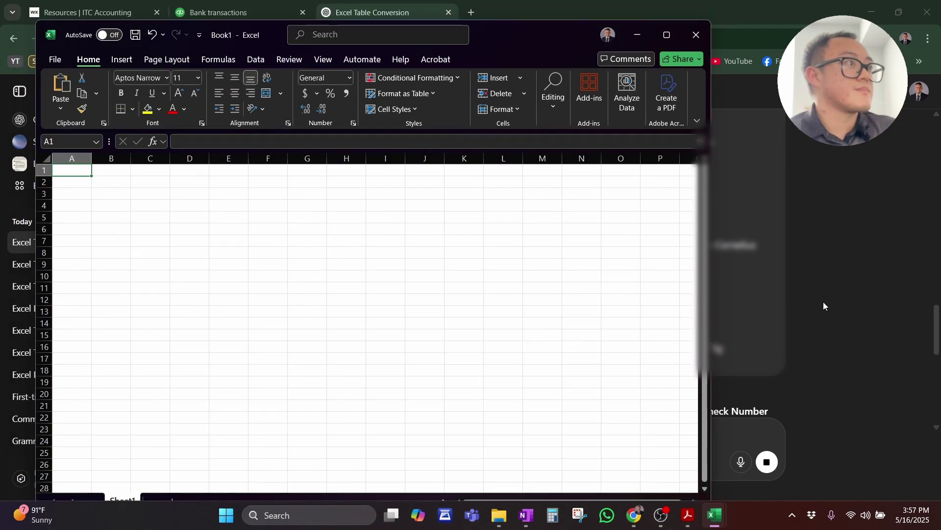
Step: Copy the converted transaction table from the ChatGPT reply and paste it into the blank Excel workbook starting at cell A1
{"action": "left_click", "coordinate": [824, 381]}
{"action": "scroll", "coordinate": [550, 402], "scroll_direction": "down", "scroll_amount": 1}
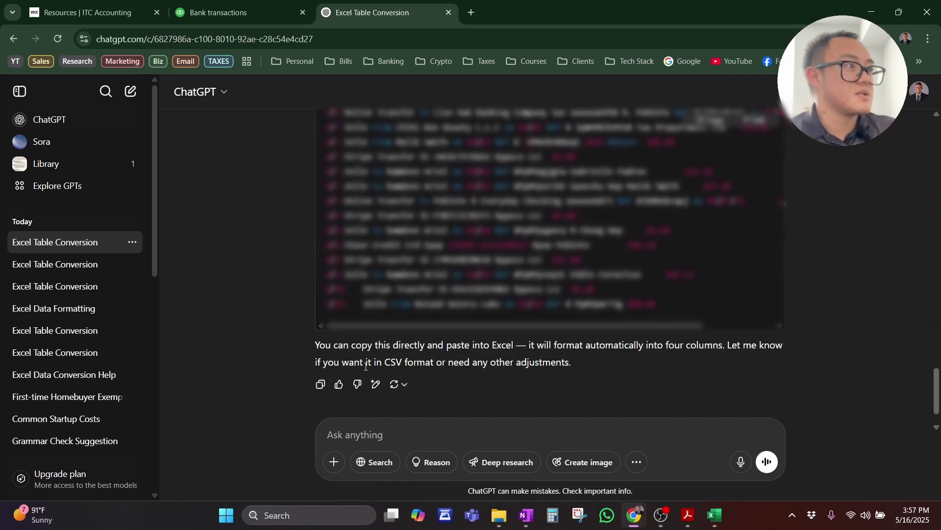
{"action": "scroll", "coordinate": [379, 344], "scroll_direction": "up", "scroll_amount": 5}
{"action": "scroll", "coordinate": [375, 351], "scroll_direction": "down", "scroll_amount": 5}
{"action": "scroll", "coordinate": [717, 288], "scroll_direction": "up", "scroll_amount": 5}
{"action": "left_click", "coordinate": [715, 293]}
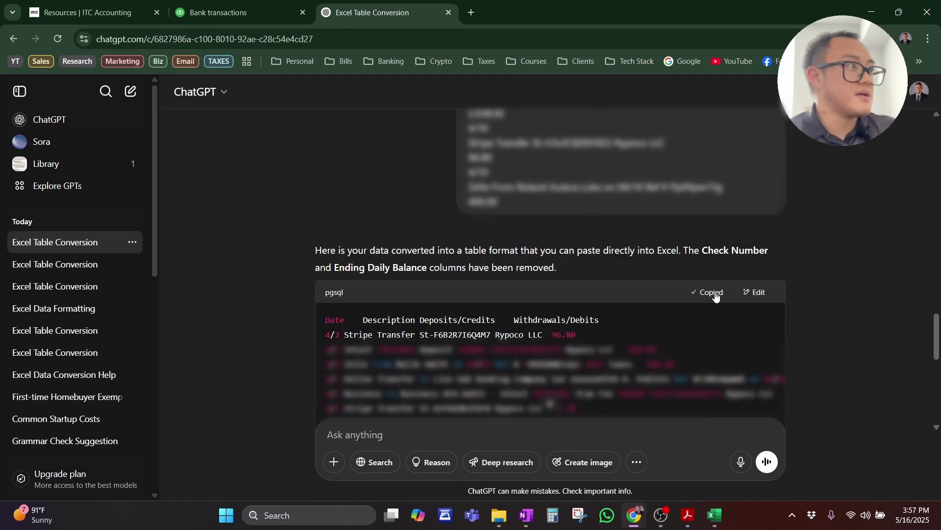
{"action": "left_click", "coordinate": [715, 514]}
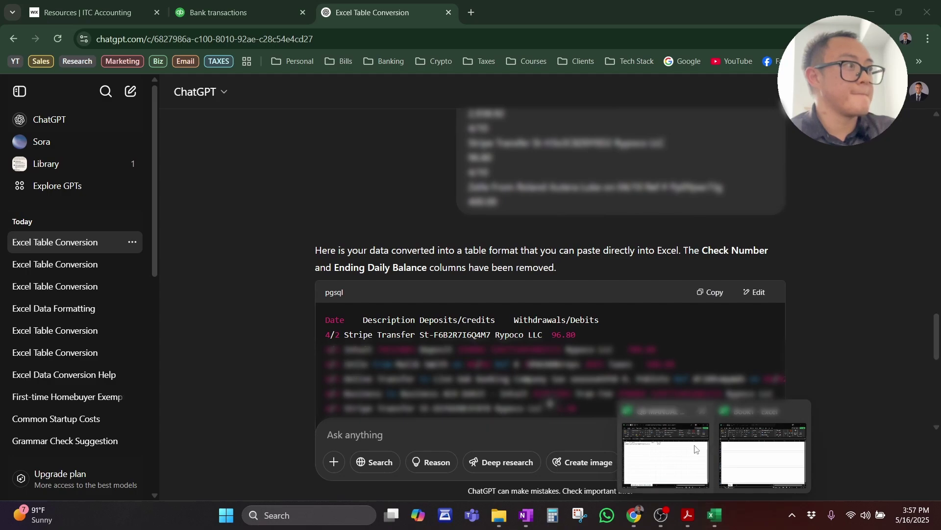
{"action": "left_click", "coordinate": [764, 457]}
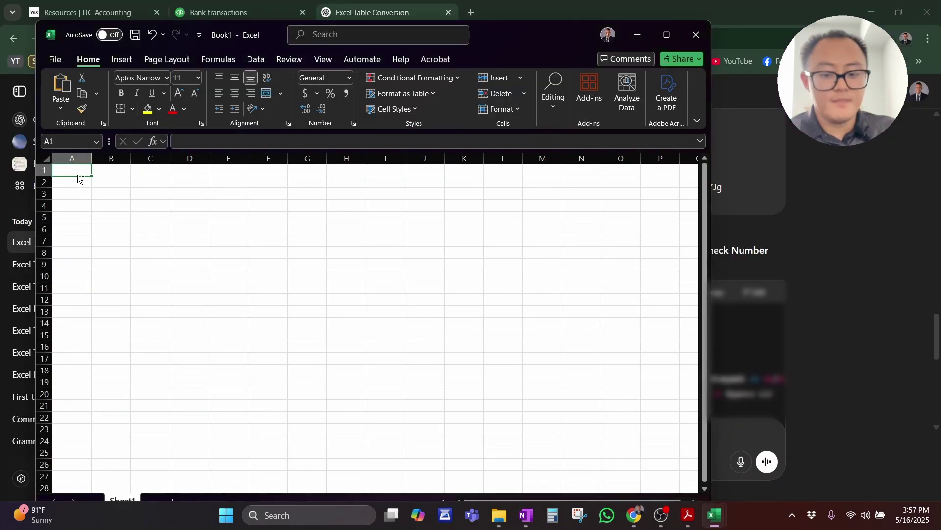
{"action": "key", "text": "ctrl+v"}
{"action": "left_click", "coordinate": [346, 335]}
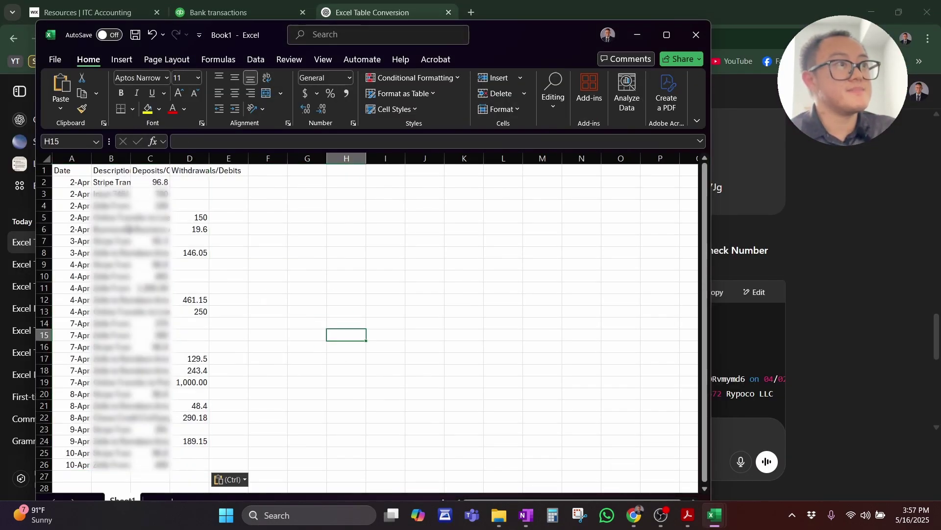
Step: Autofit the widths of the Date, Description and Deposits/Credits columns to their contents
{"action": "double_click", "coordinate": [89, 162]}
{"action": "double_click", "coordinate": [131, 159]}
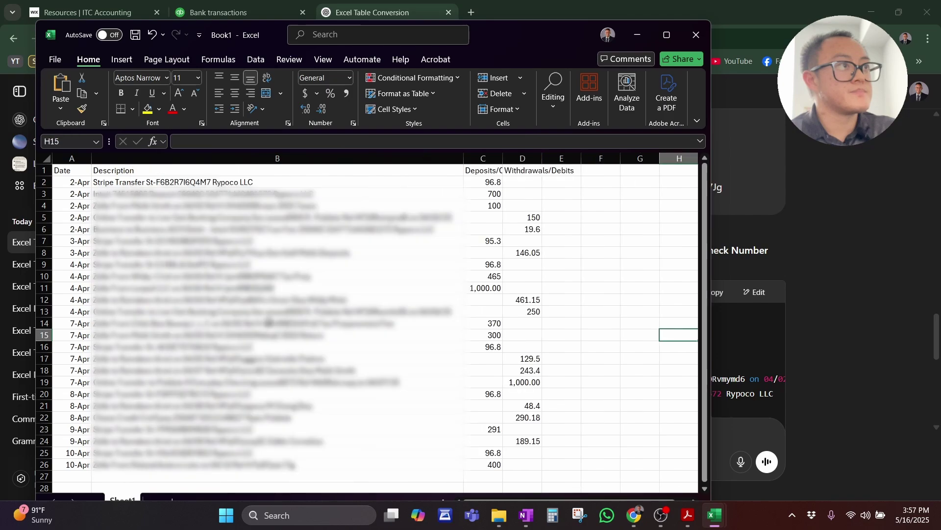
{"action": "double_click", "coordinate": [503, 158]}
{"action": "left_click", "coordinate": [586, 335]}
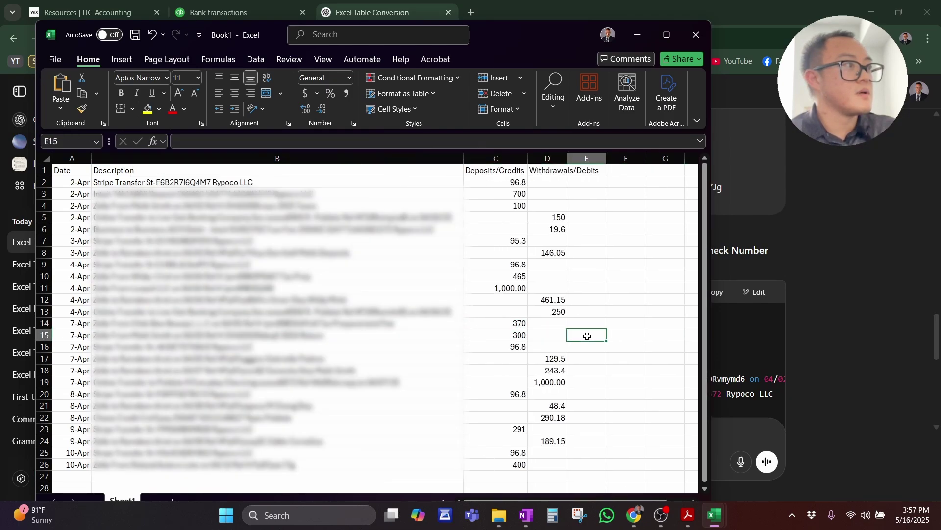
Step: Format the transaction dates in A2:A26 with the m/d/yyyy date format
{"action": "left_click_drag", "start_coordinate": [78, 183], "coordinate": [85, 464]}
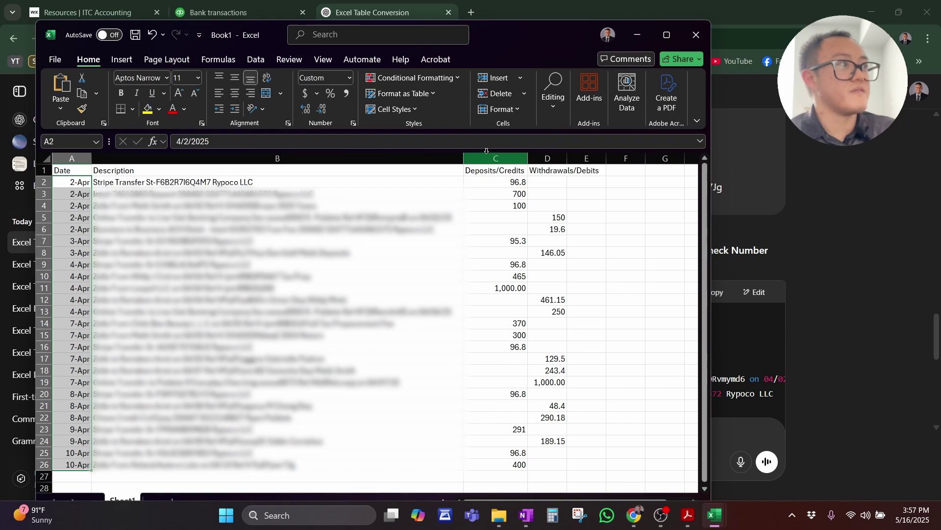
{"action": "left_click", "coordinate": [500, 108]}
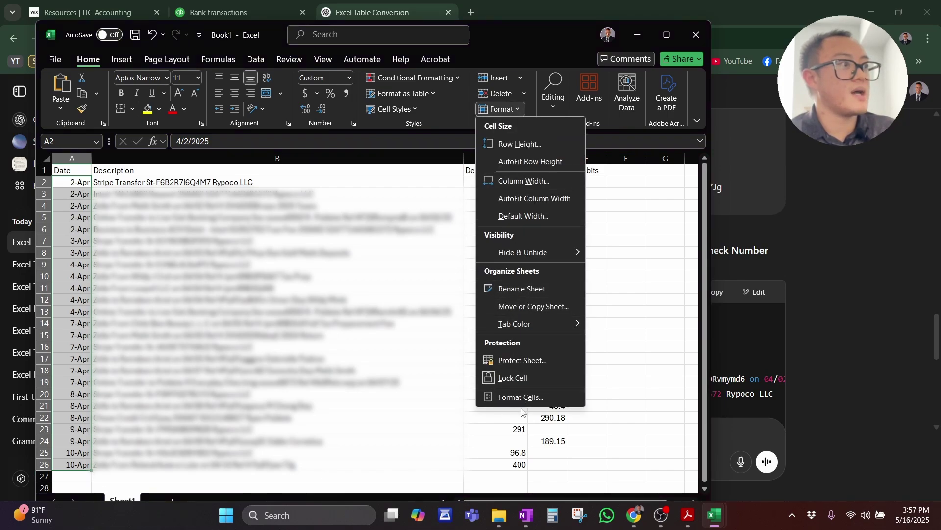
{"action": "left_click", "coordinate": [511, 397]}
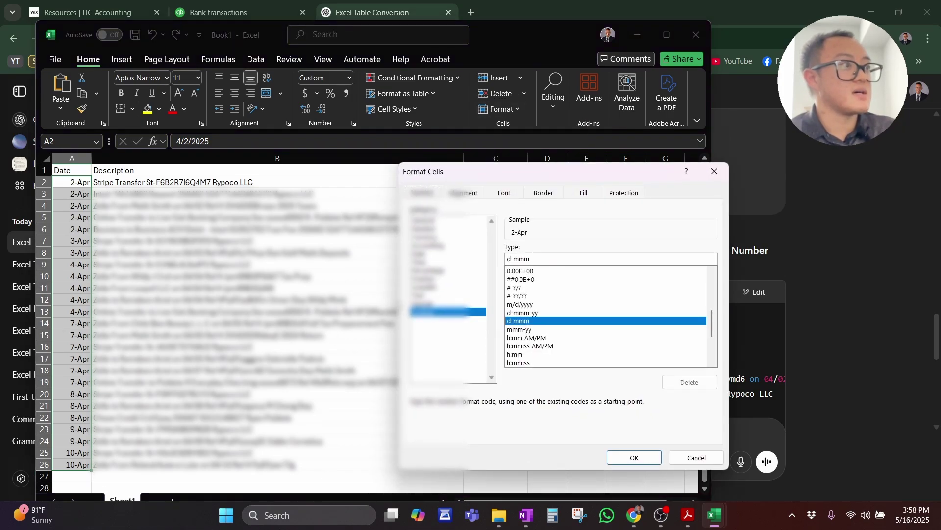
{"action": "left_click", "coordinate": [523, 304]}
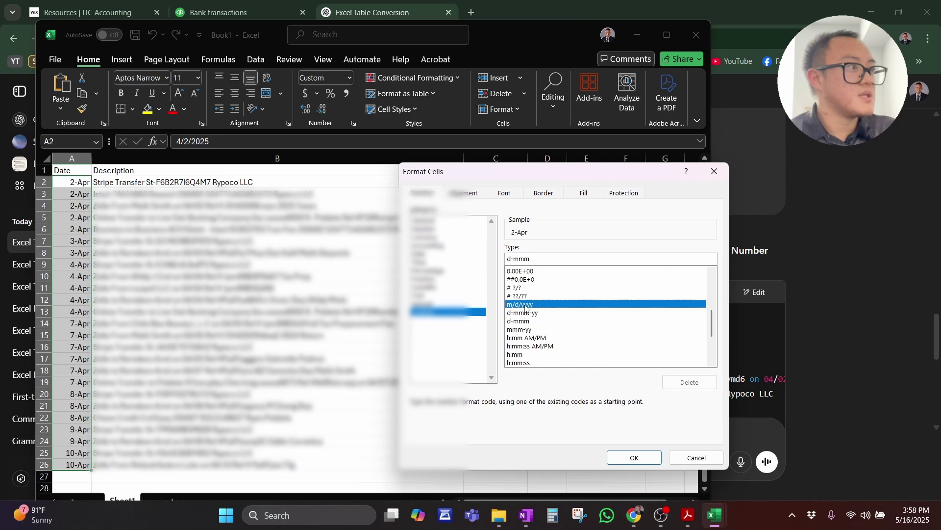
{"action": "left_click", "coordinate": [634, 457]}
{"action": "left_click", "coordinate": [514, 253]}
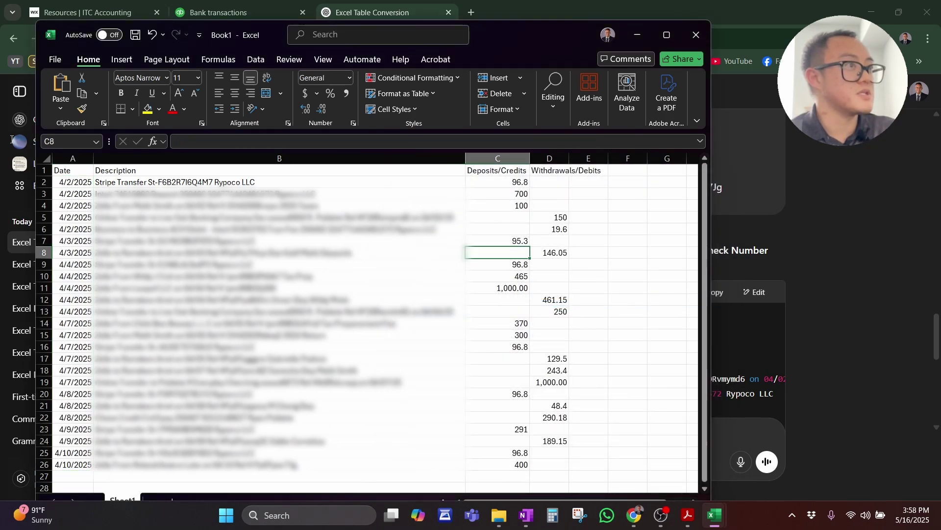
Step: Save the workbook to the Desktop as a CSV (Comma delimited) file named bulk
{"action": "left_click", "coordinate": [135, 35]}
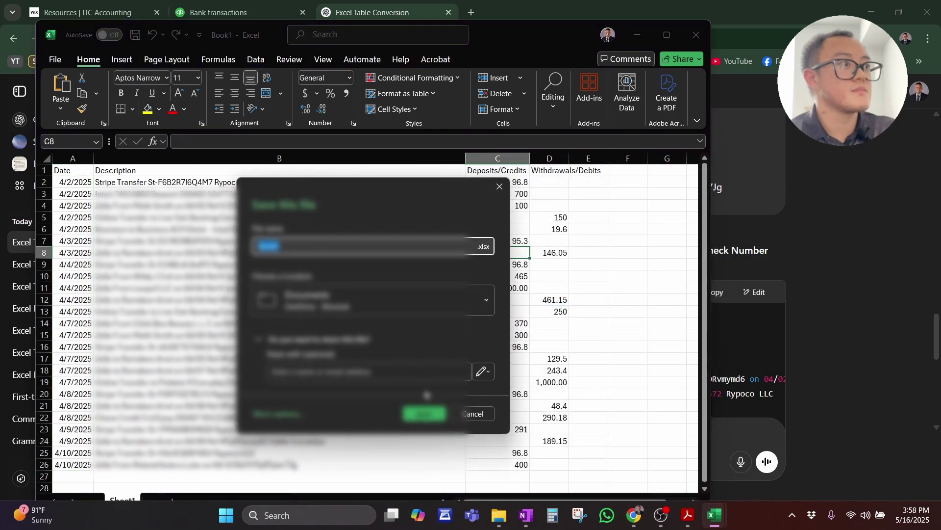
{"action": "left_click", "coordinate": [54, 59]}
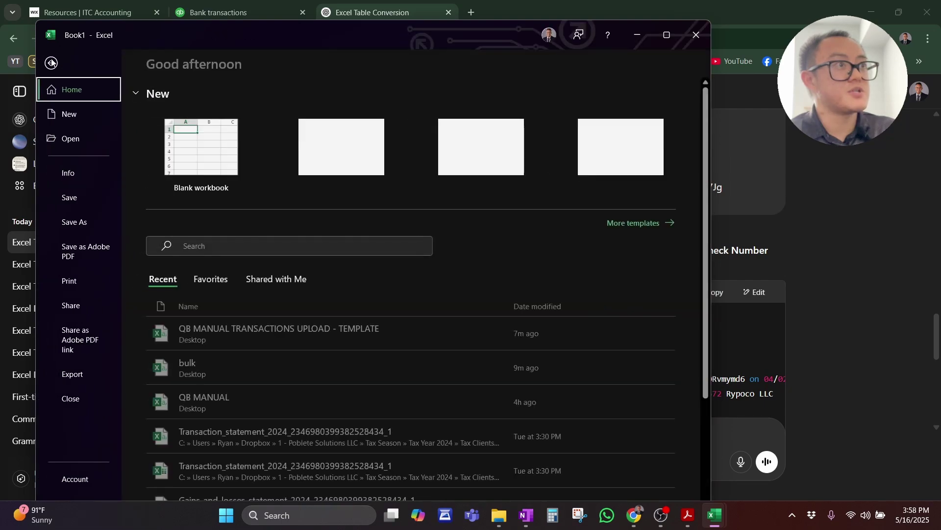
{"action": "left_click", "coordinate": [73, 221]}
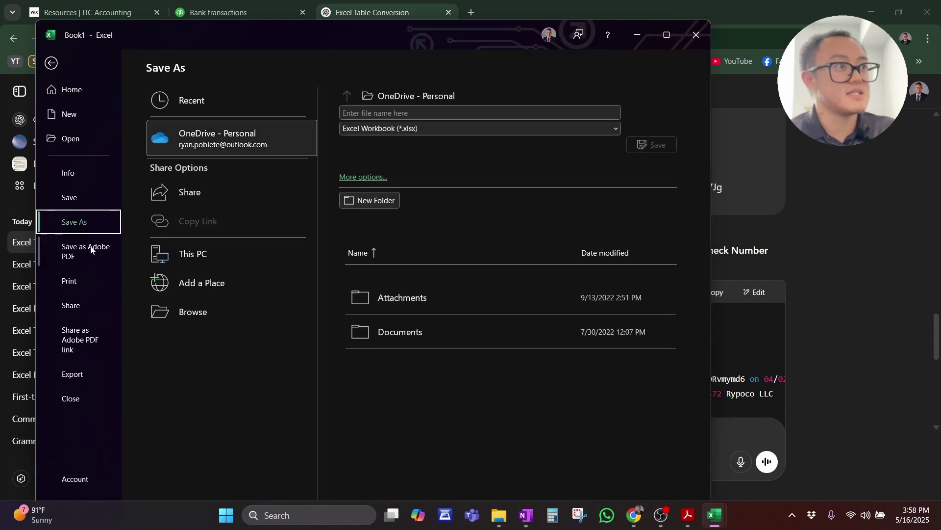
{"action": "left_click", "coordinate": [380, 128]}
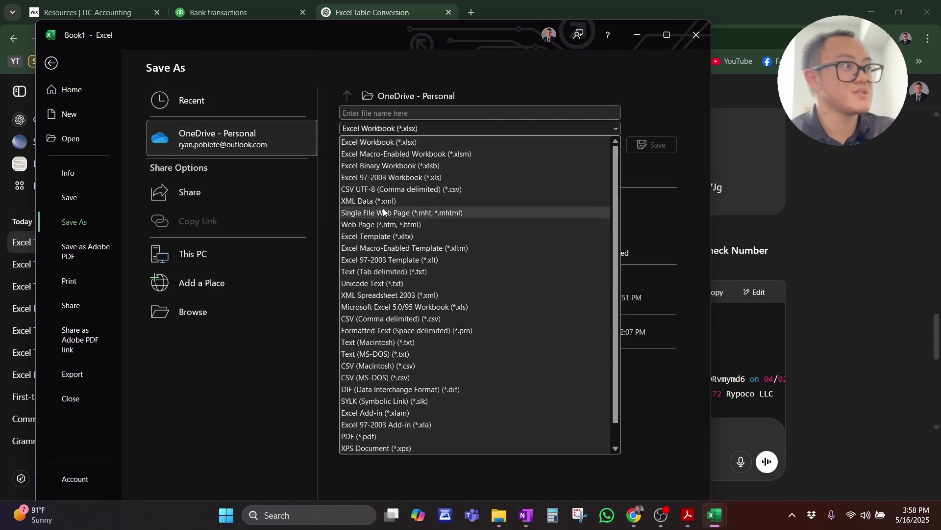
{"action": "left_click", "coordinate": [393, 318]}
{"action": "left_click", "coordinate": [386, 118]}
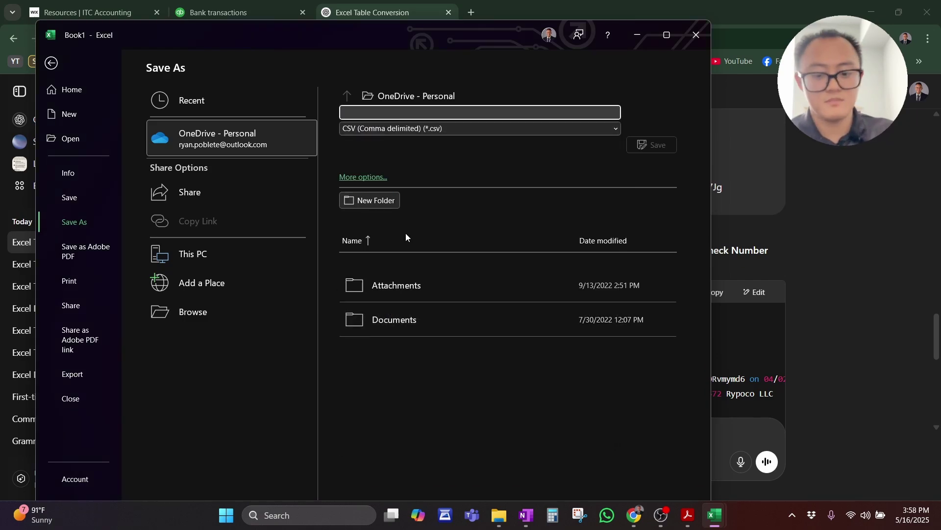
{"action": "type", "text": "bulk"}
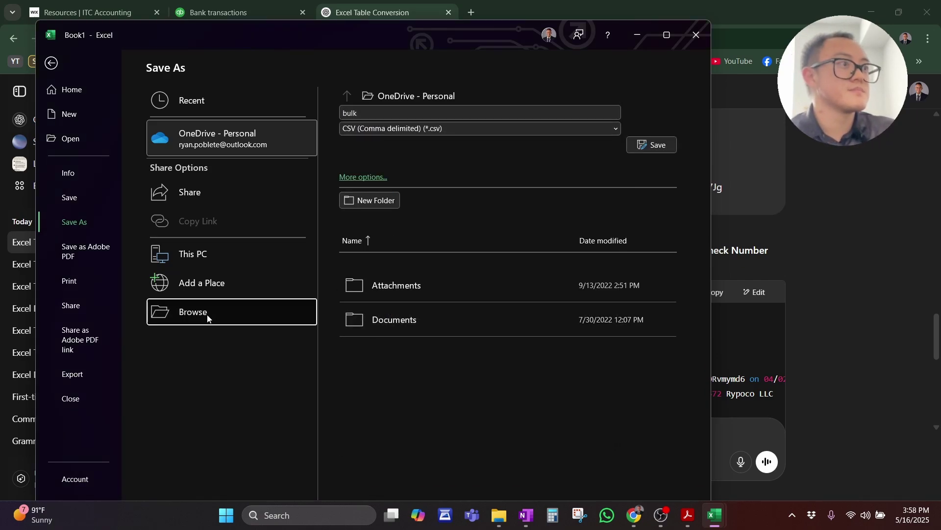
{"action": "left_click", "coordinate": [258, 307]}
{"action": "left_click", "coordinate": [84, 139]}
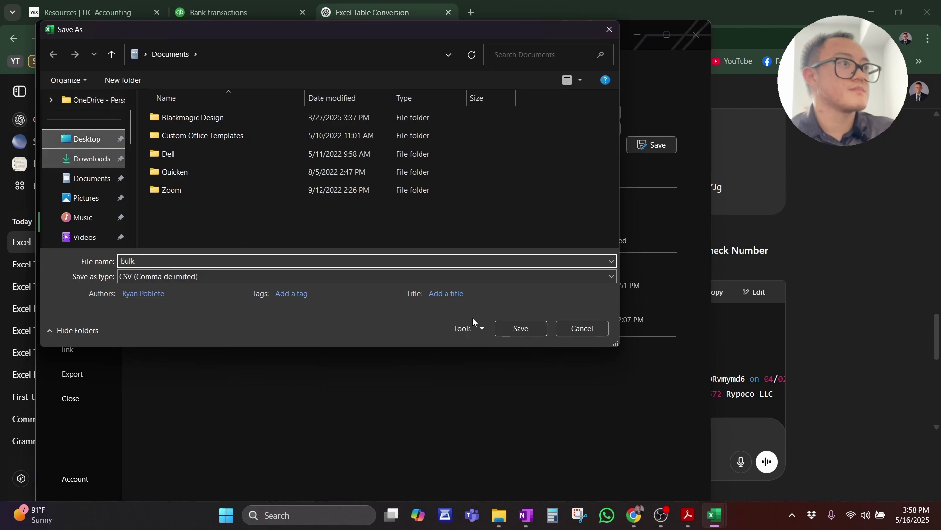
{"action": "left_click", "coordinate": [521, 328]}
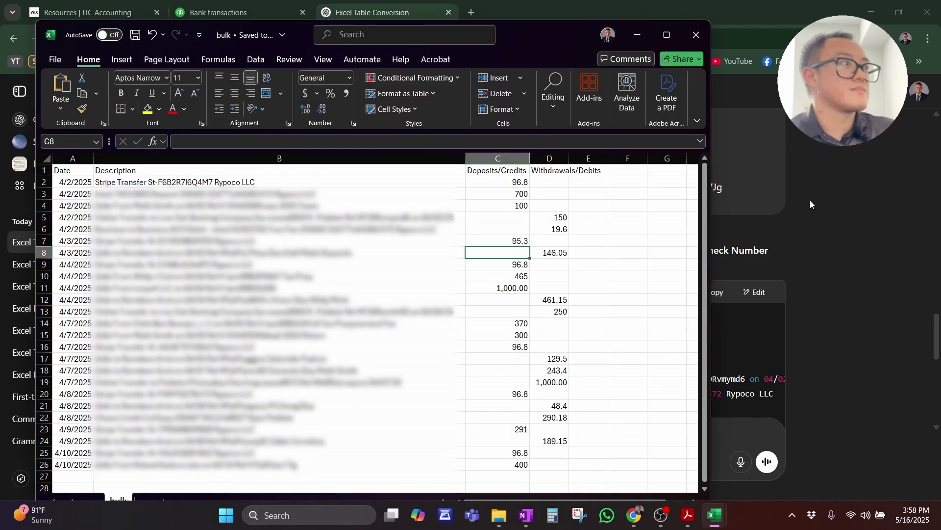
Step: Switch to QuickBooks Online and upload bulk.csv from the Desktop as a manual bank transactions file
{"action": "left_click", "coordinate": [811, 202]}
{"action": "left_click", "coordinate": [214, 7]}
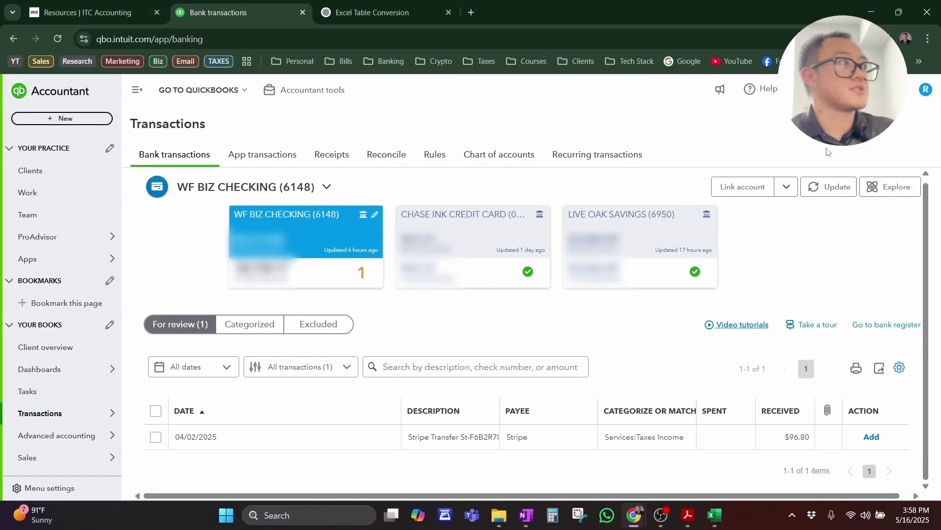
{"action": "left_click", "coordinate": [786, 186]}
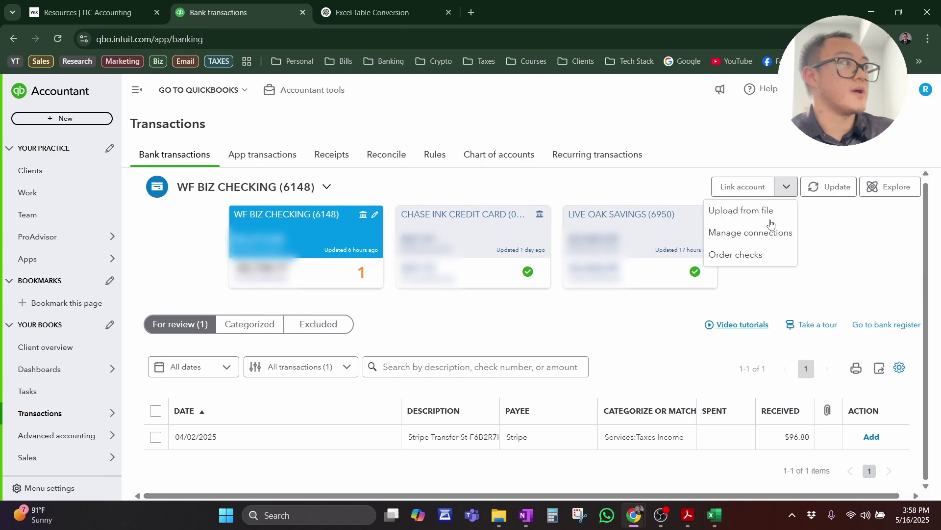
{"action": "left_click", "coordinate": [740, 214]}
{"action": "left_click", "coordinate": [290, 417]}
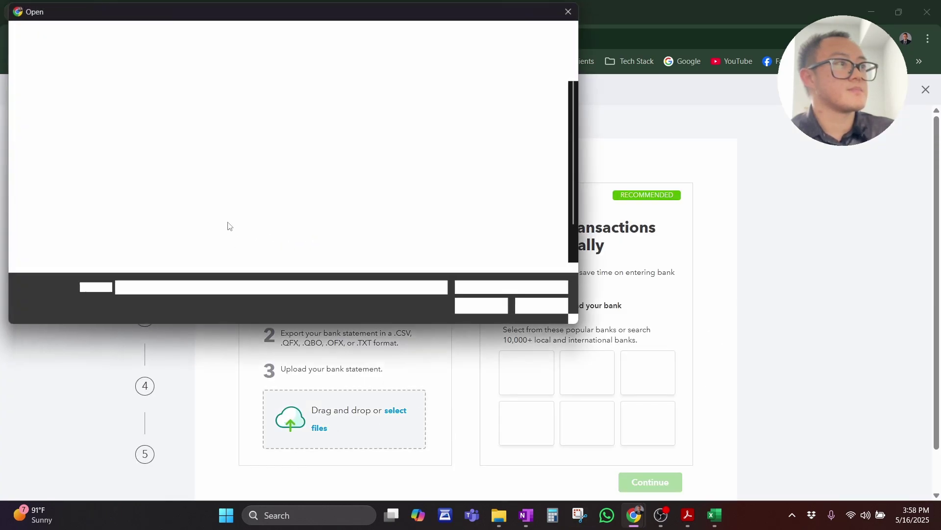
{"action": "scroll", "coordinate": [247, 190], "scroll_direction": "down", "scroll_amount": 3}
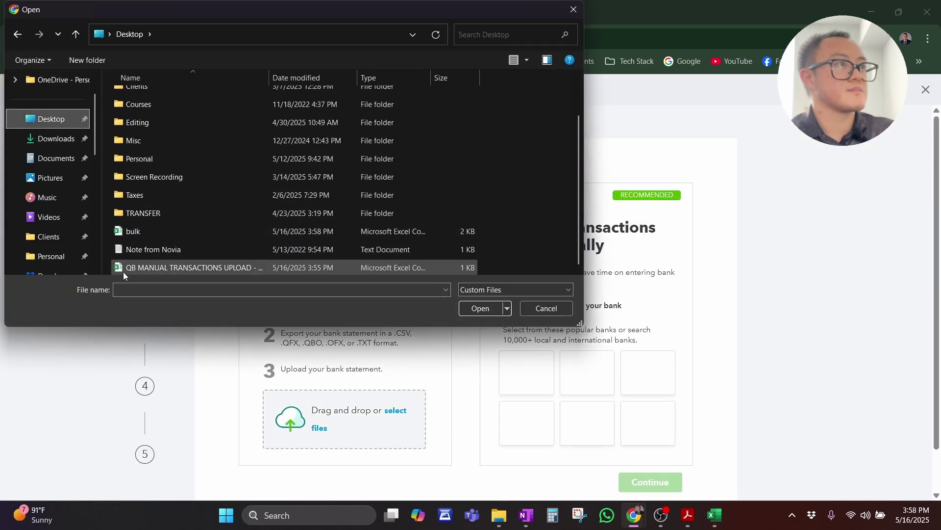
{"action": "left_click", "coordinate": [133, 232]}
{"action": "left_click", "coordinate": [480, 308]}
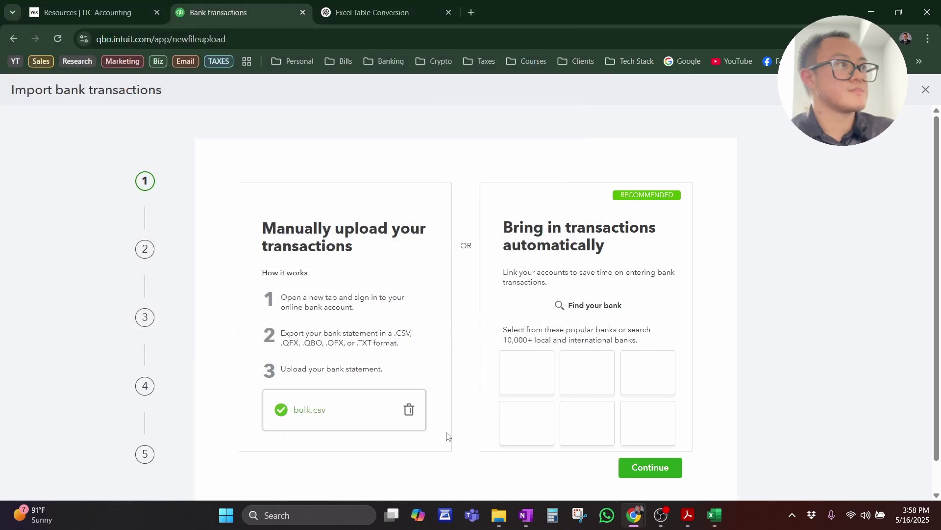
{"action": "left_click", "coordinate": [670, 477]}
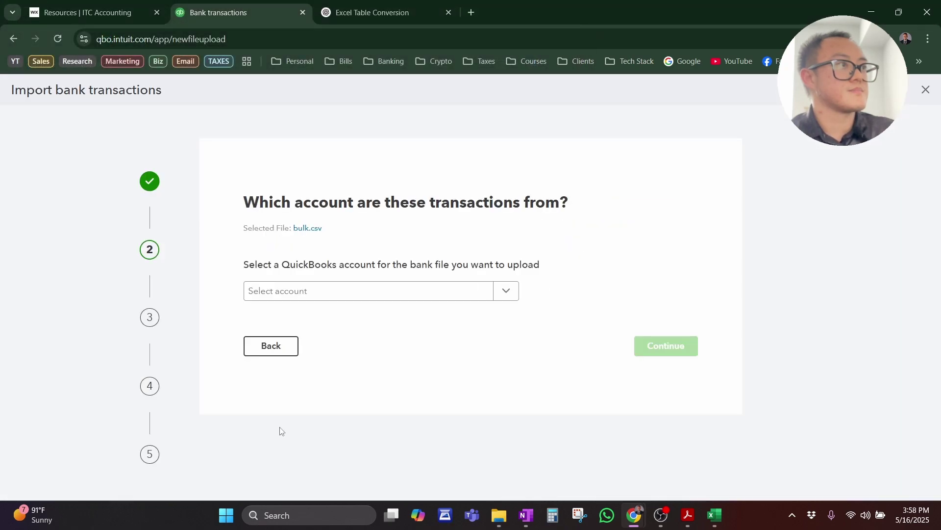
Step: Choose the WF BIZ CHECKING account as the destination for the uploaded file and continue
{"action": "left_click", "coordinate": [435, 290]}
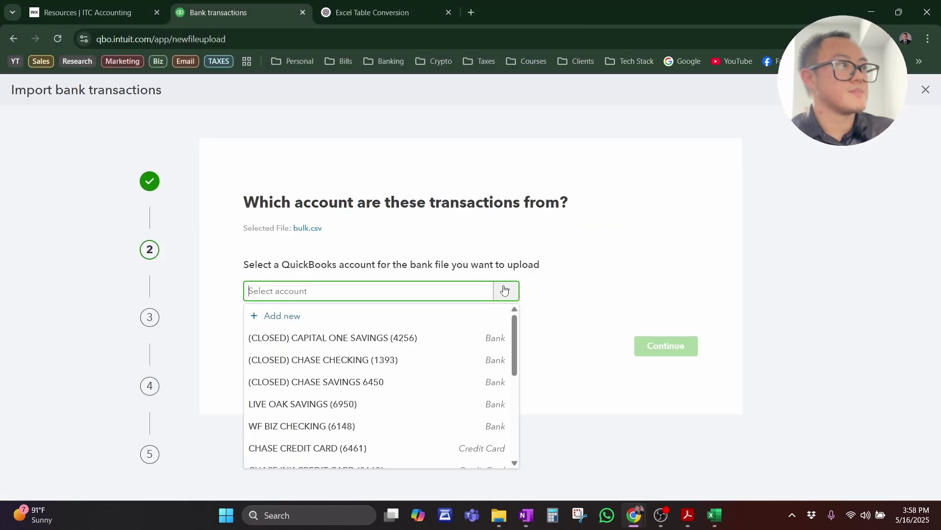
{"action": "left_click", "coordinate": [341, 425]}
{"action": "left_click", "coordinate": [674, 352]}
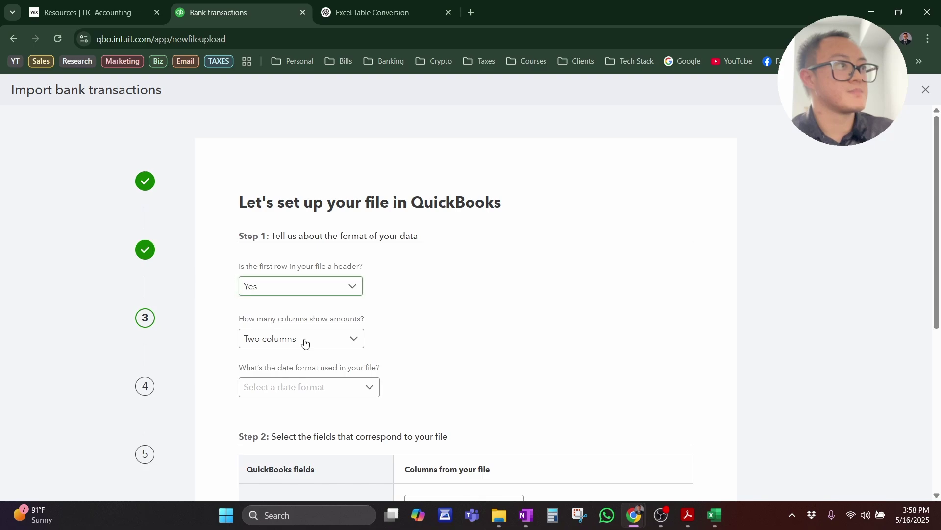
Step: Set the file's date format to MM/dd/yyyy and continue with the suggested column mapping for date, description and amounts
{"action": "scroll", "coordinate": [290, 313], "scroll_direction": "down", "scroll_amount": 3}
{"action": "left_click", "coordinate": [282, 244]}
{"action": "left_click", "coordinate": [275, 267]}
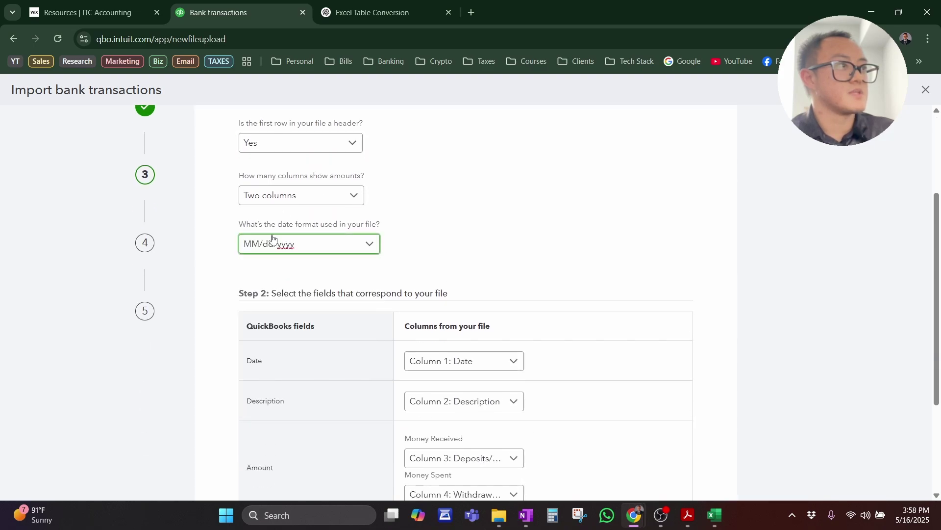
{"action": "scroll", "coordinate": [551, 396], "scroll_direction": "down", "scroll_amount": 3}
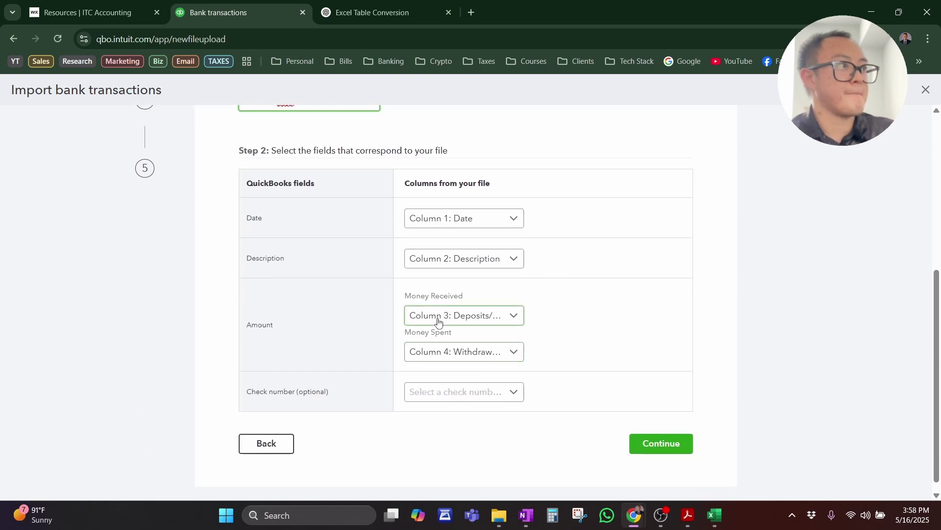
{"action": "left_click", "coordinate": [669, 444]}
Step: Review the transactions from the file, select all of them for import, and close the import without finishing it
{"action": "scroll", "coordinate": [220, 294], "scroll_direction": "up", "scroll_amount": 3}
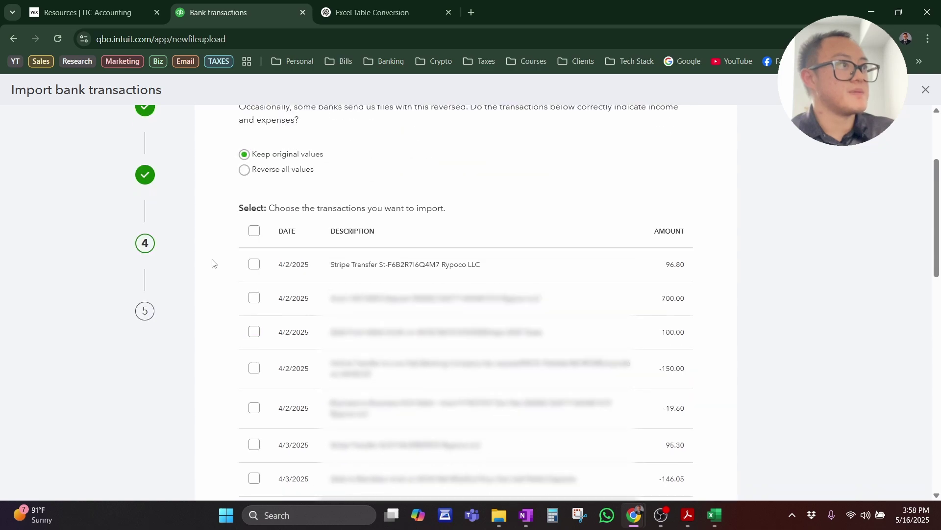
{"action": "scroll", "coordinate": [294, 305], "scroll_direction": "down", "scroll_amount": 10}
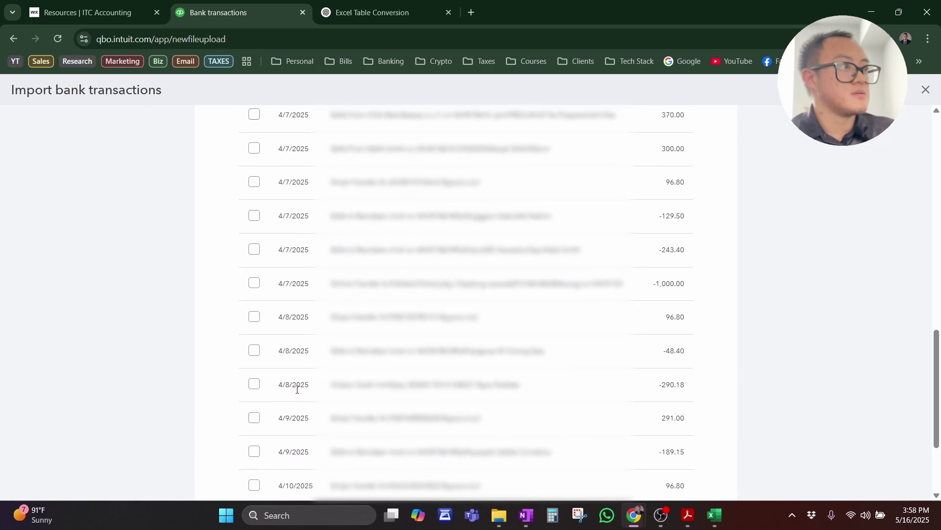
{"action": "scroll", "coordinate": [296, 395], "scroll_direction": "up", "scroll_amount": 5}
{"action": "scroll", "coordinate": [297, 398], "scroll_direction": "up", "scroll_amount": 10}
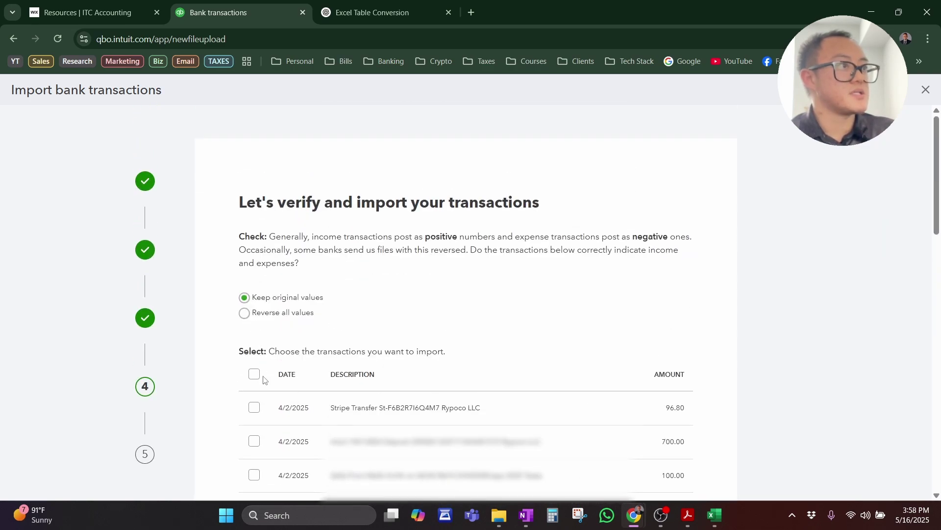
{"action": "left_click", "coordinate": [254, 374]}
{"action": "scroll", "coordinate": [372, 382], "scroll_direction": "down", "scroll_amount": 10}
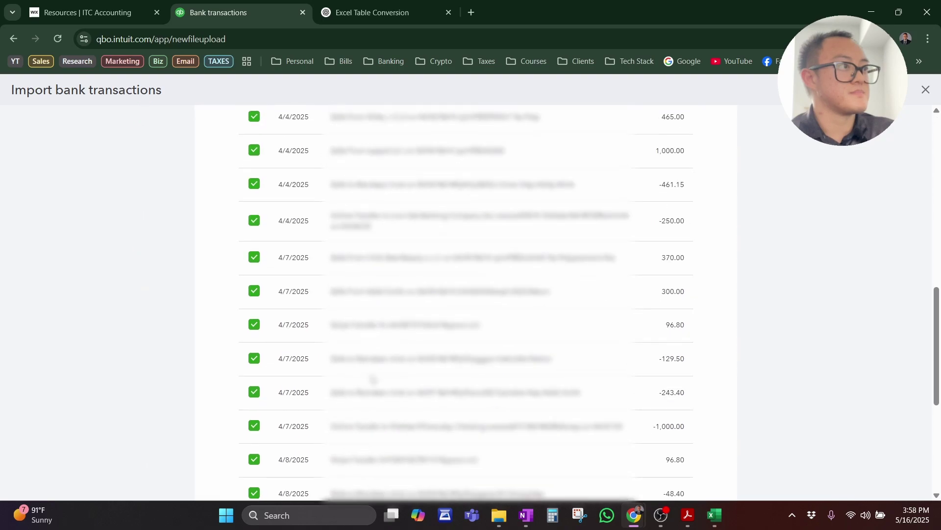
{"action": "scroll", "coordinate": [367, 463], "scroll_direction": "up", "scroll_amount": 10}
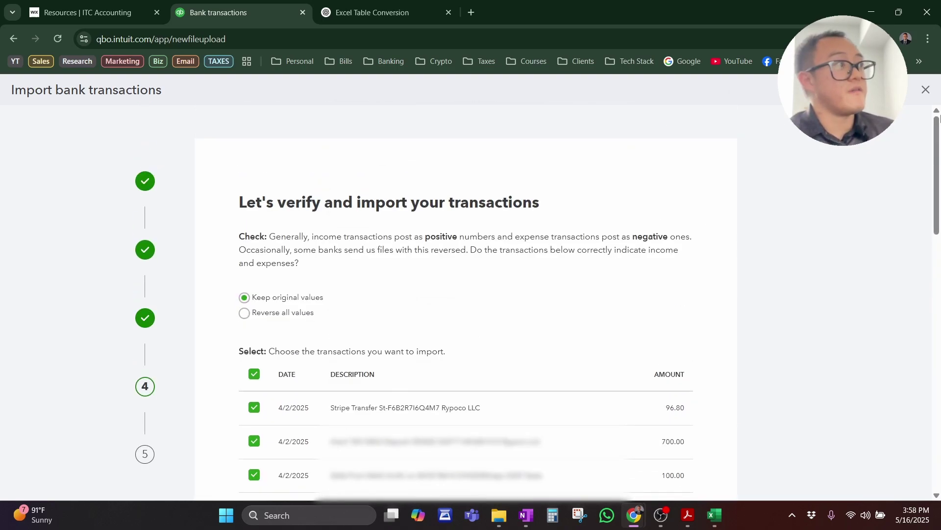
{"action": "left_click", "coordinate": [926, 90]}
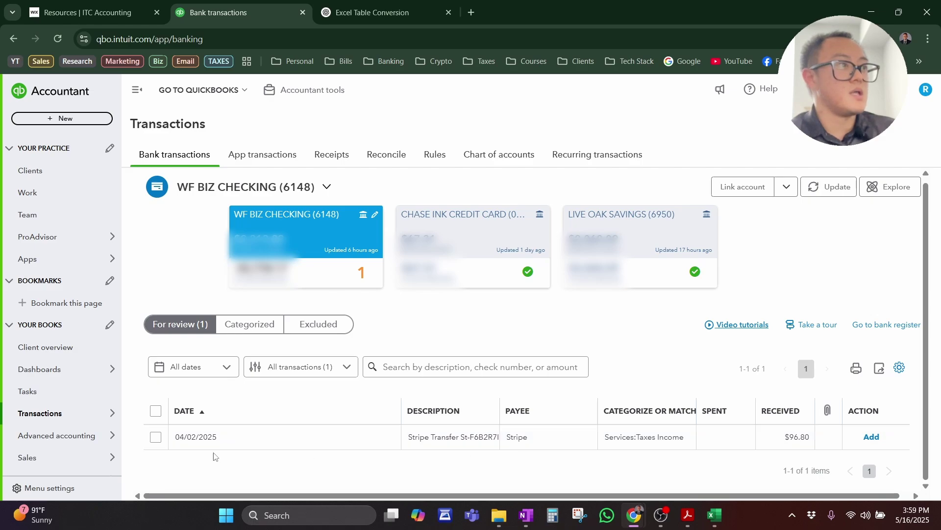
Step: Exclude the 04/02/2025 Stripe transfer from the WF BIZ CHECKING review list and delete it from the excluded transactions
{"action": "left_click", "coordinate": [155, 437]}
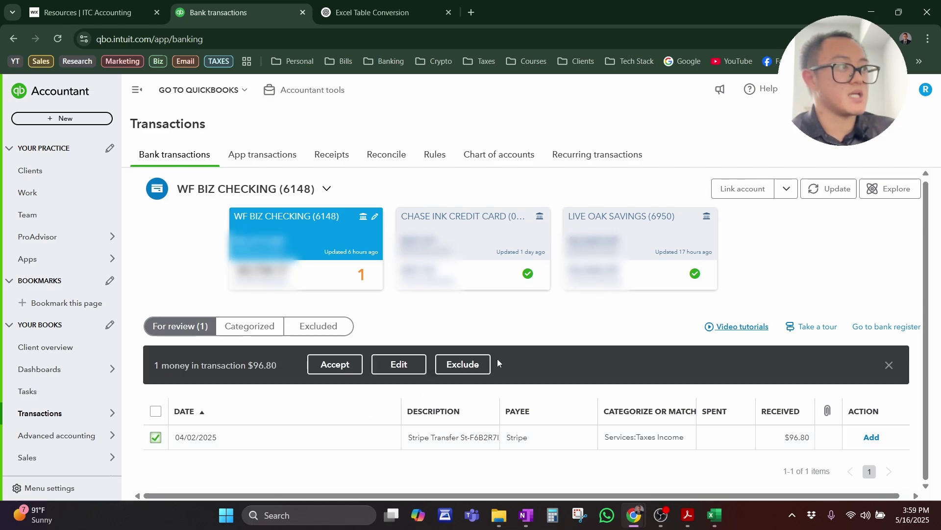
{"action": "left_click", "coordinate": [460, 364]}
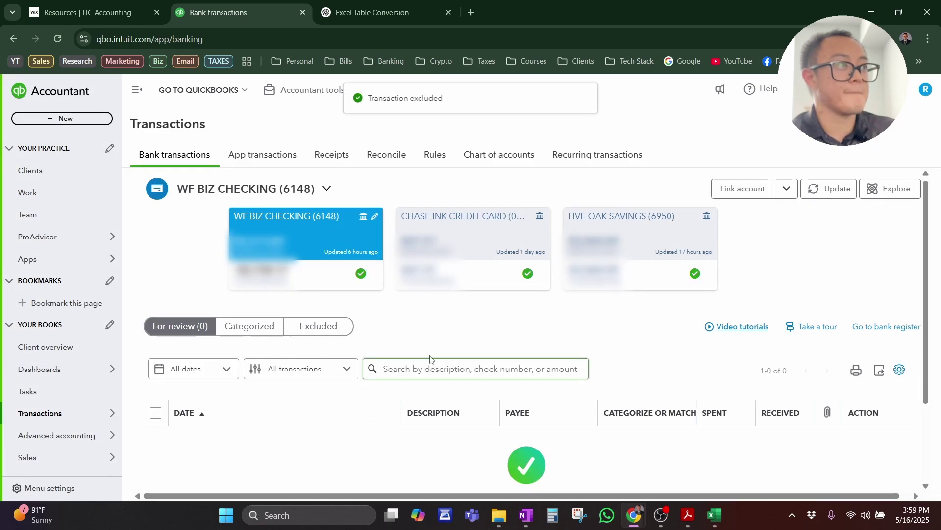
{"action": "left_click", "coordinate": [318, 326]}
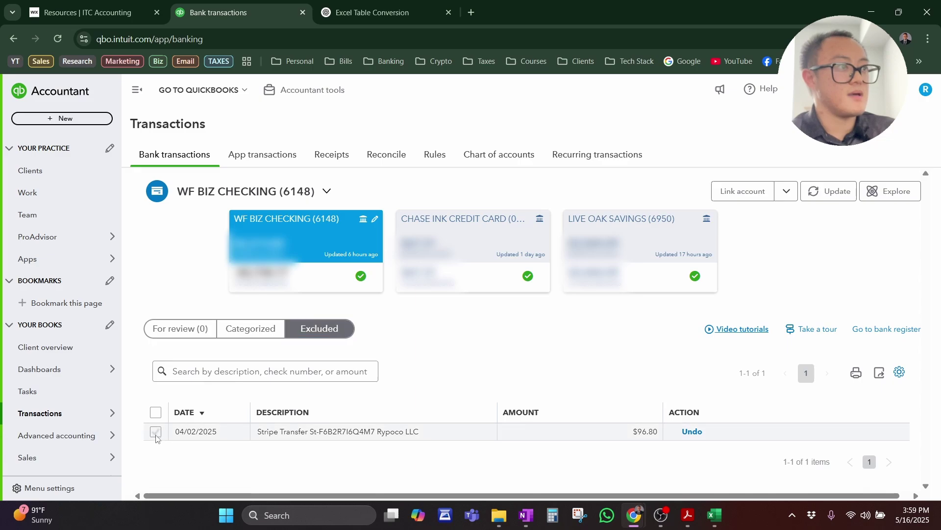
{"action": "left_click", "coordinate": [155, 433]}
{"action": "left_click", "coordinate": [409, 374]}
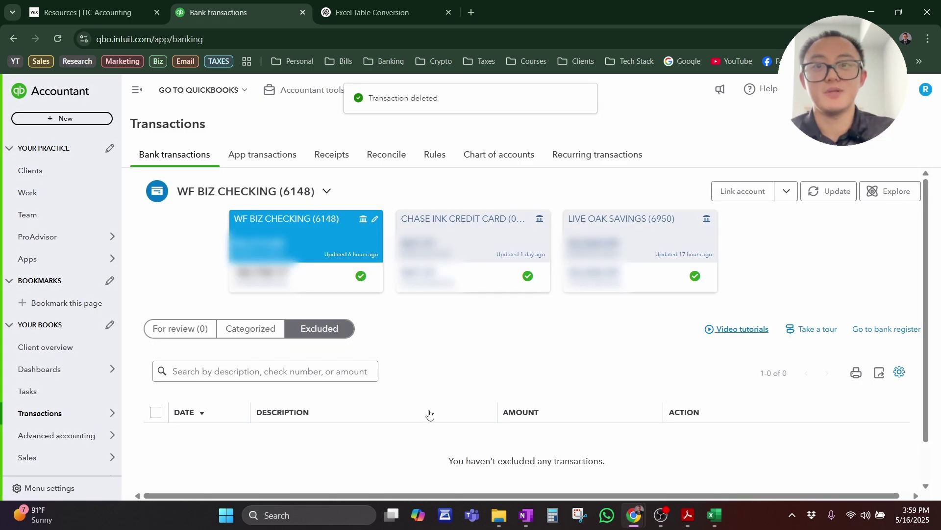
{"action": "scroll", "coordinate": [61, 294], "scroll_direction": "down", "scroll_amount": 3}
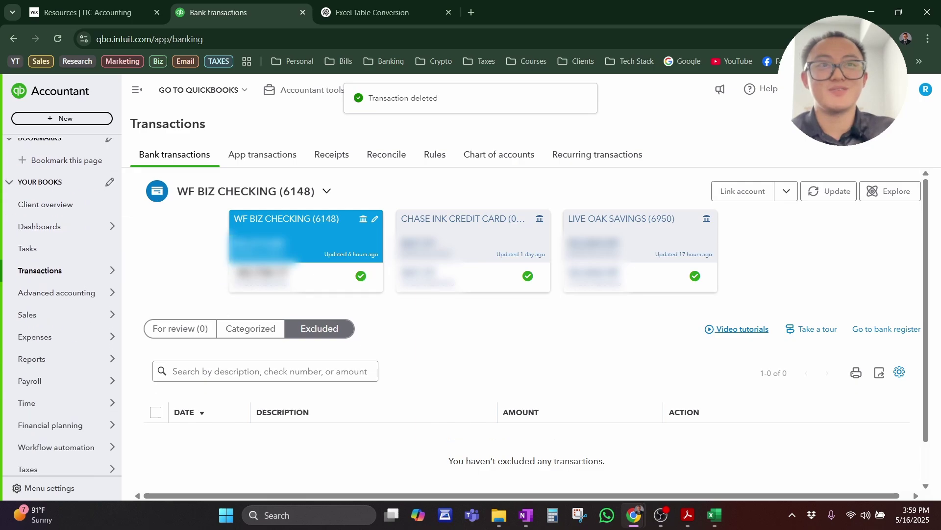